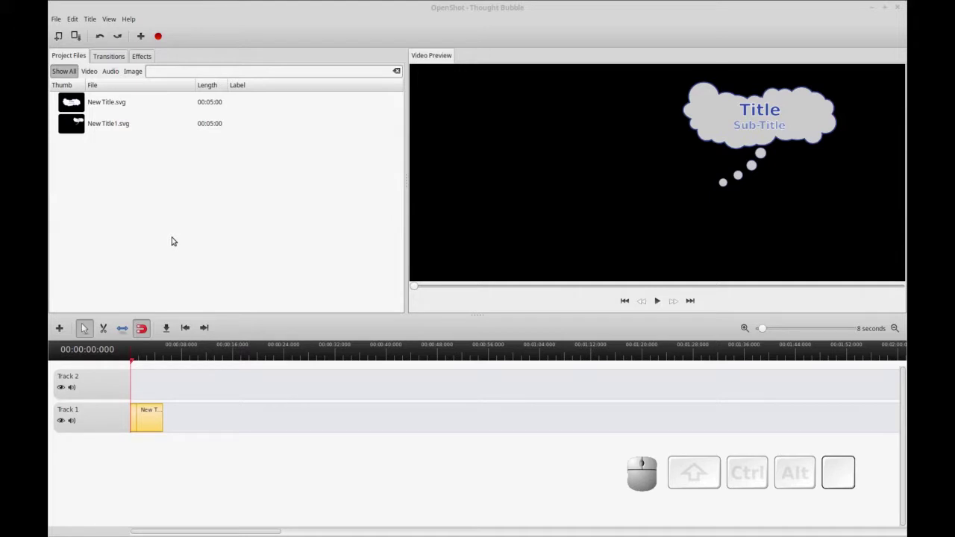
# - Review the two title files in the project and play the thought bubble clip in the preview
pyautogui.rightClick(79, 127)
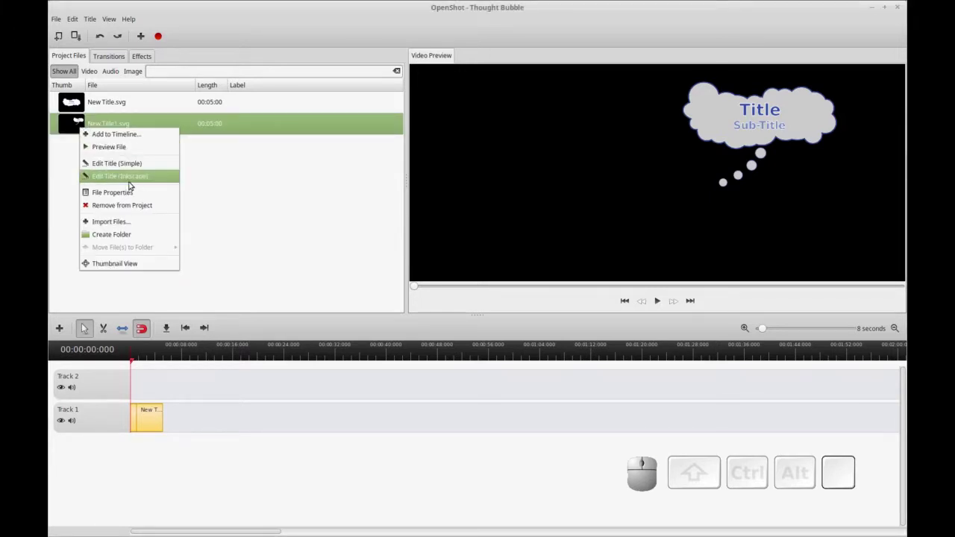
pyautogui.click(247, 196)
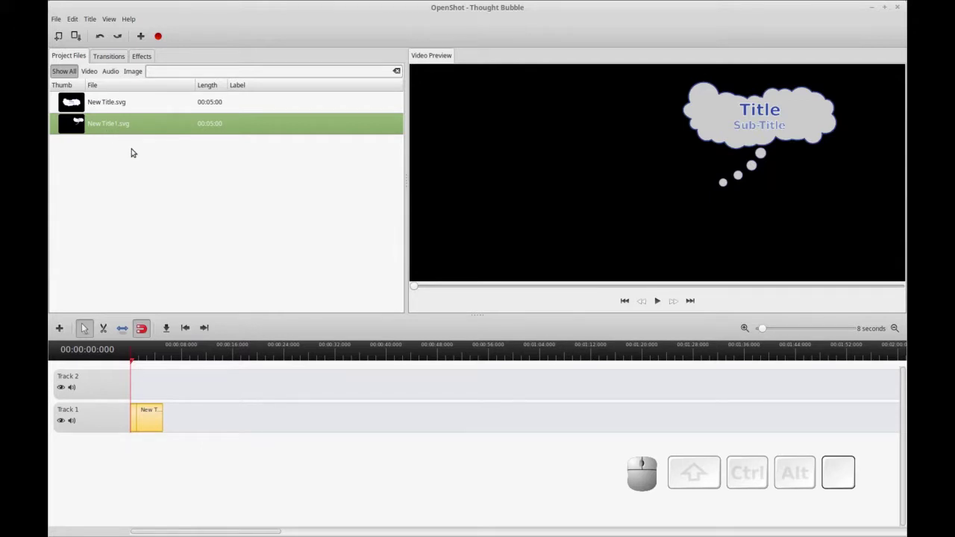
pyautogui.click(128, 101)
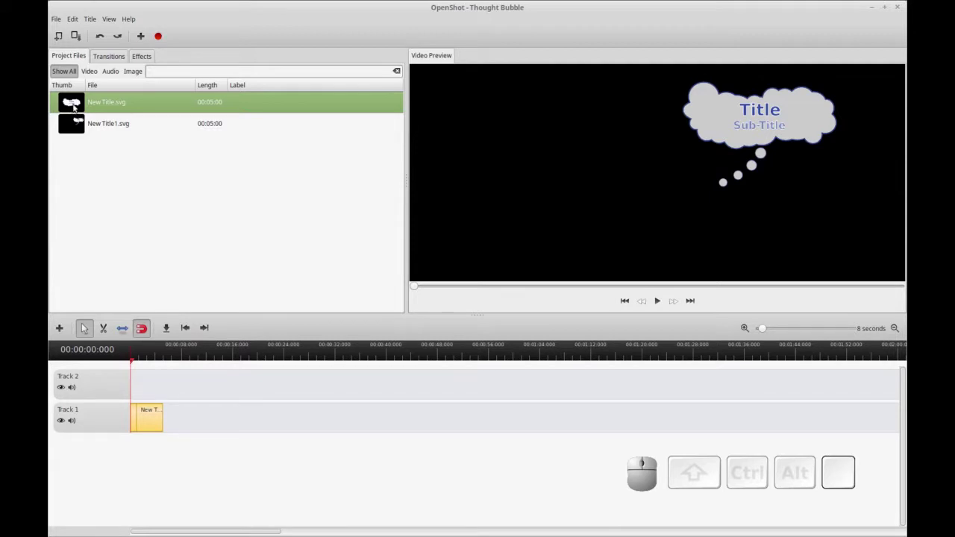
pyautogui.click(86, 162)
pyautogui.click(75, 133)
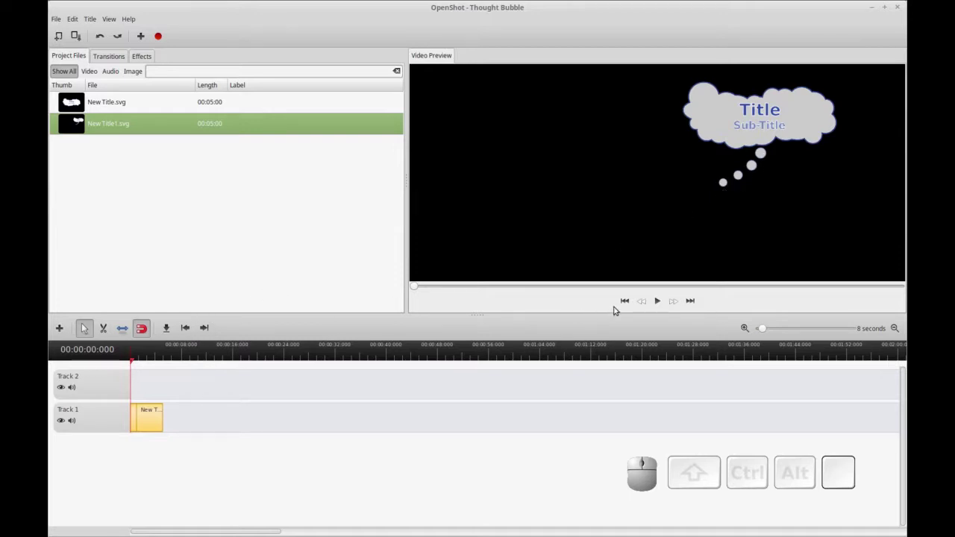
pyautogui.click(657, 300)
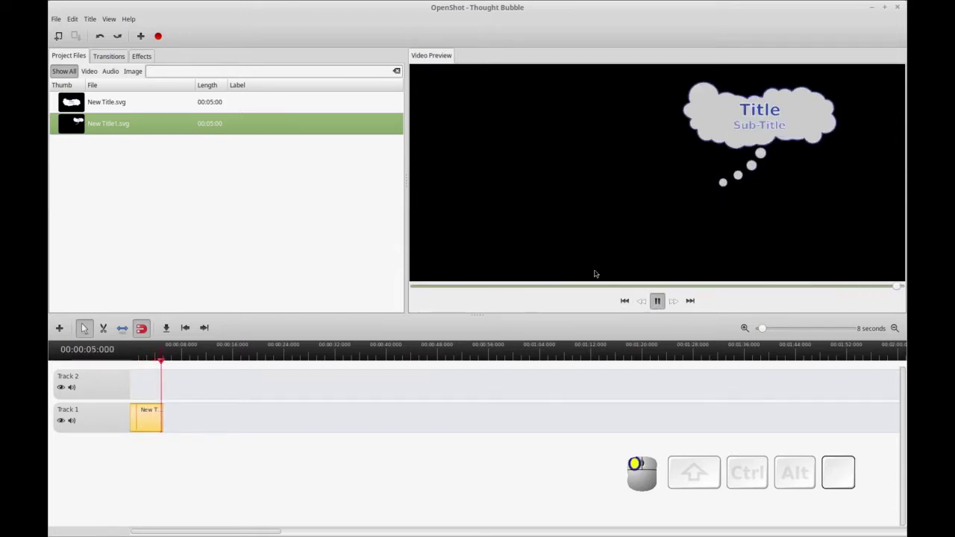
pyautogui.click(299, 254)
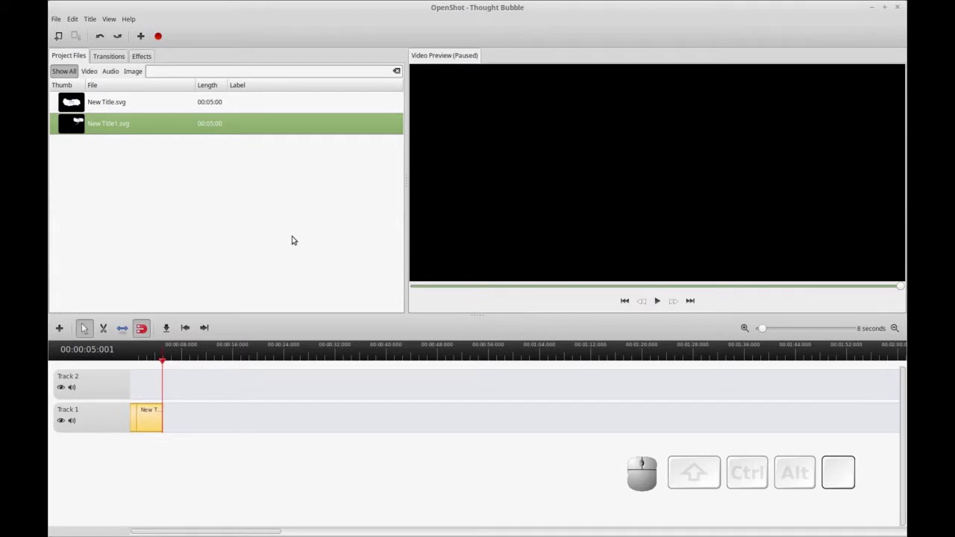
# - Start a new project and name it ThoughtBubble2
pyautogui.hotkey('ctrl', 'r')
pyautogui.click(56, 19)
pyautogui.click(65, 32)
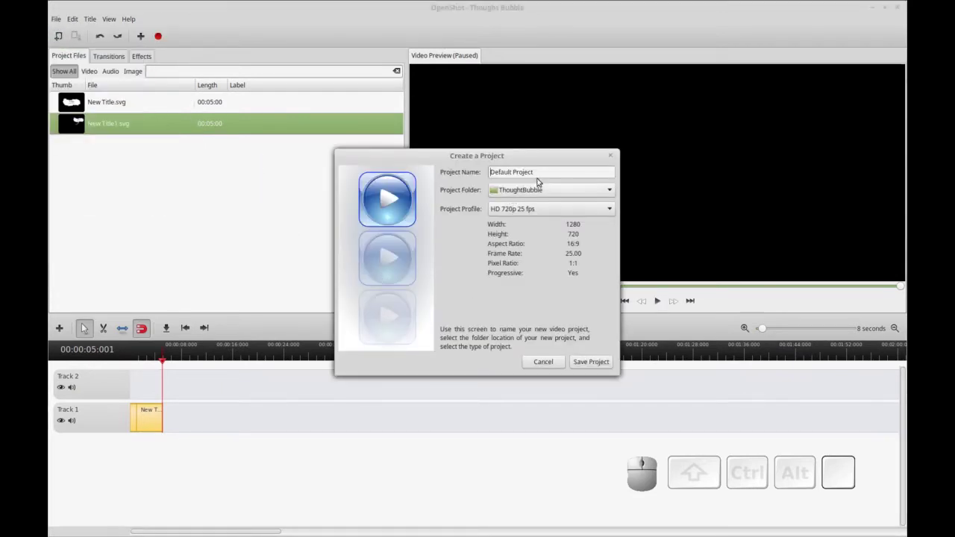
pyautogui.moveTo(542, 172); pyautogui.dragTo(479, 177)
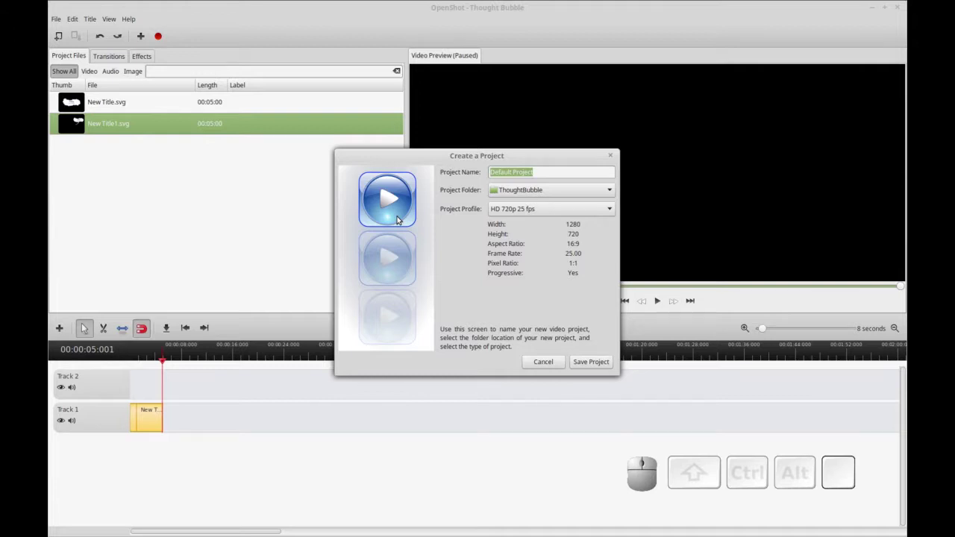
pyautogui.write('ThoughtBubble2')
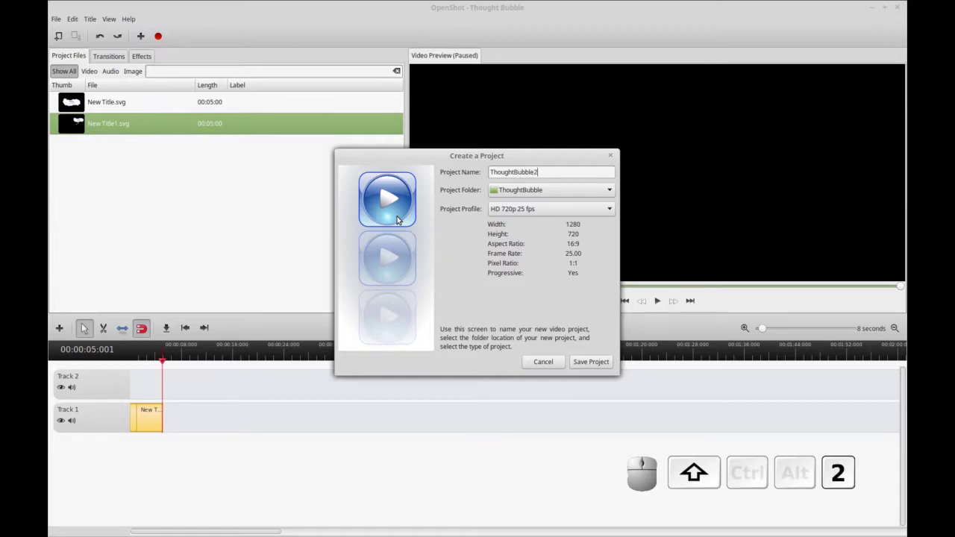
# - Browse to the Desktop for the project folder, enter ThoughtBubble2 as the location and copy that name
pyautogui.click(517, 189)
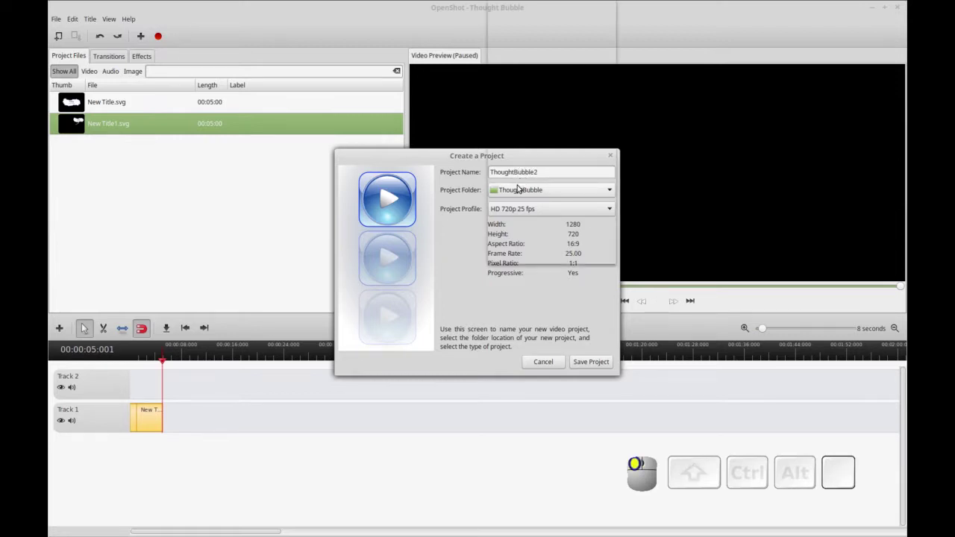
pyautogui.click(511, 216)
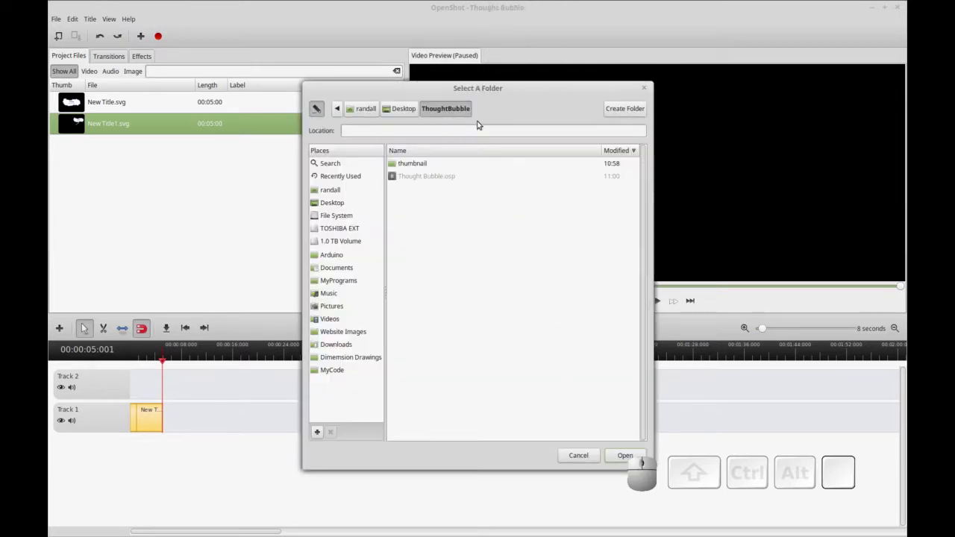
pyautogui.click(403, 112)
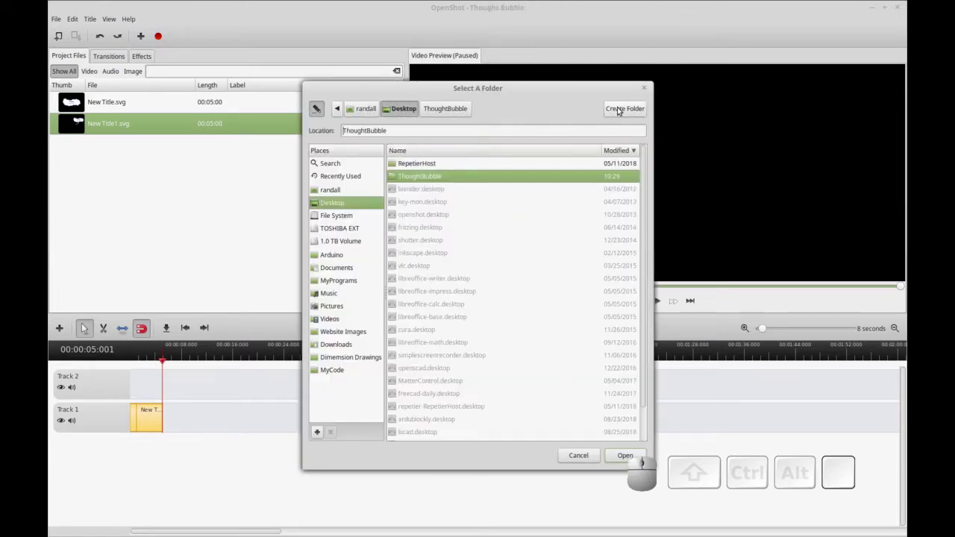
pyautogui.click(414, 130)
pyautogui.write('2')
pyautogui.doubleClick(411, 132)
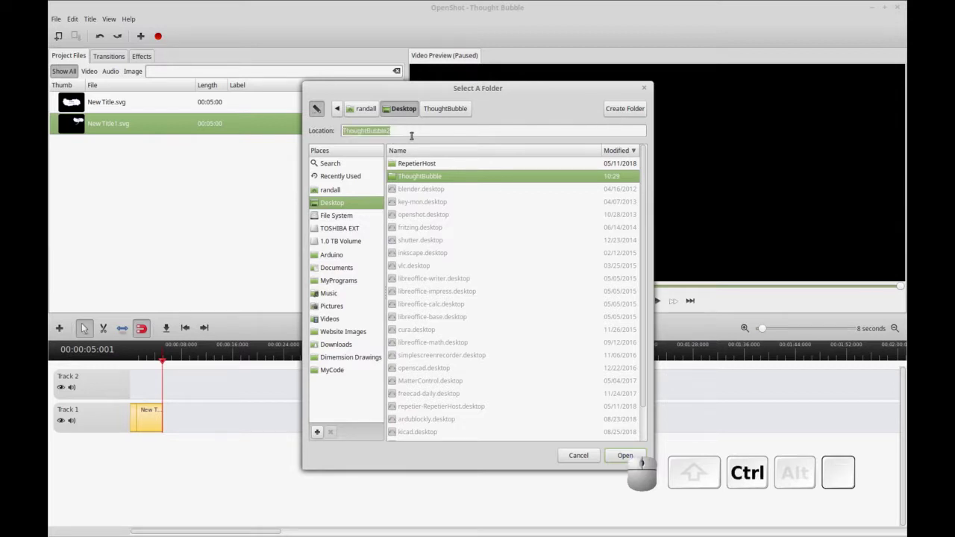
pyautogui.hotkey('ctrl', 'c')
# - Create a folder named ThoughtBubble2 on the Desktop and choose it as the project folder
pyautogui.click(632, 112)
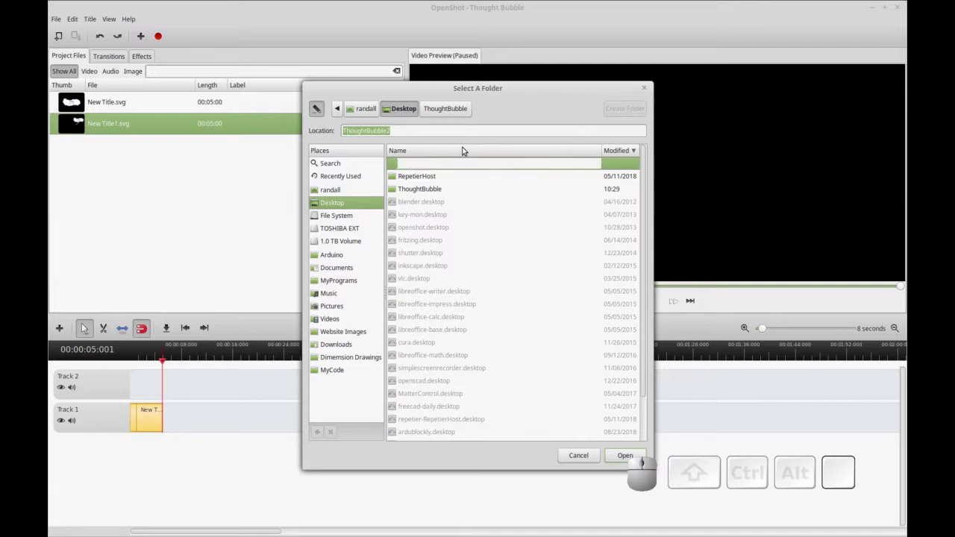
pyautogui.click(457, 163)
pyautogui.hotkey('ctrl', 'v')
pyautogui.moveTo(534, 165); pyautogui.dragTo(398, 163)
pyautogui.hotkey('ctrl', 'v')
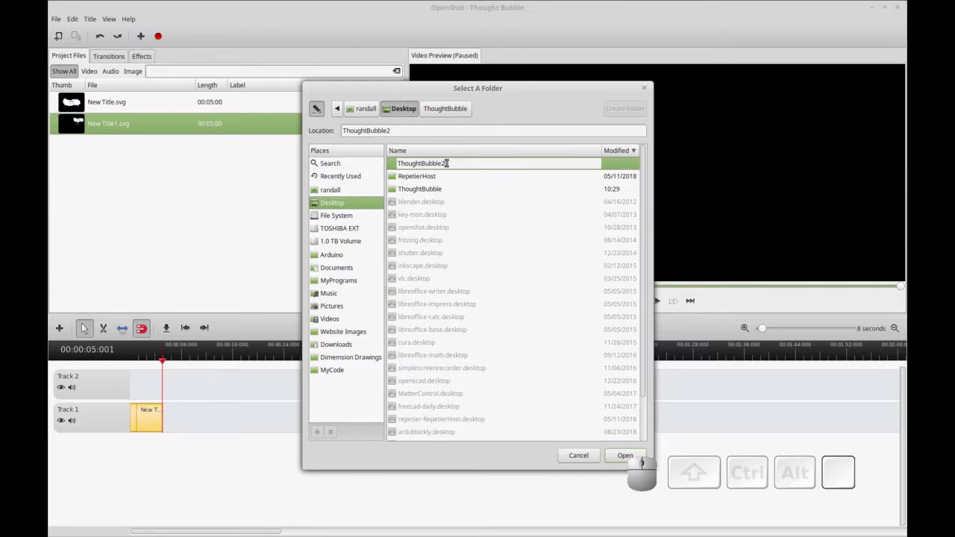
pyautogui.press('Return')
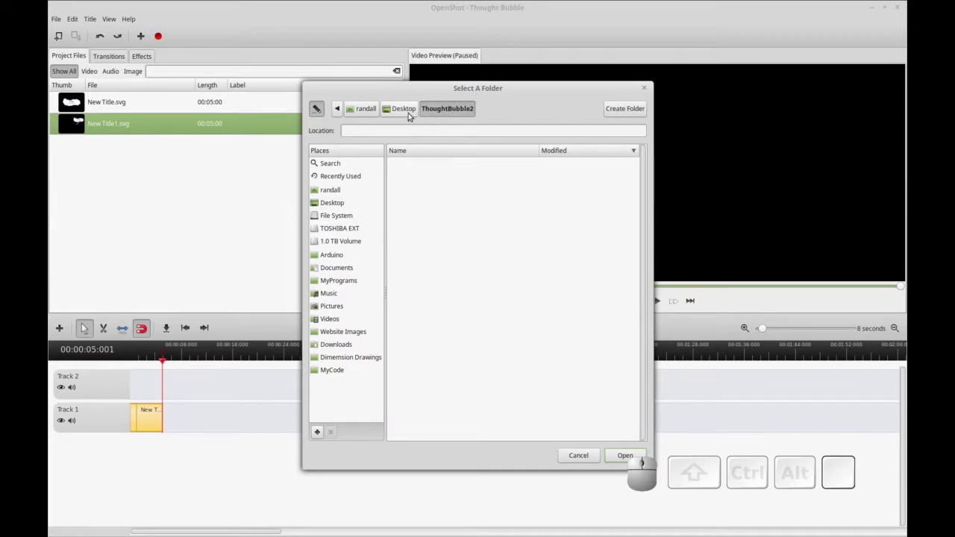
pyautogui.click(624, 456)
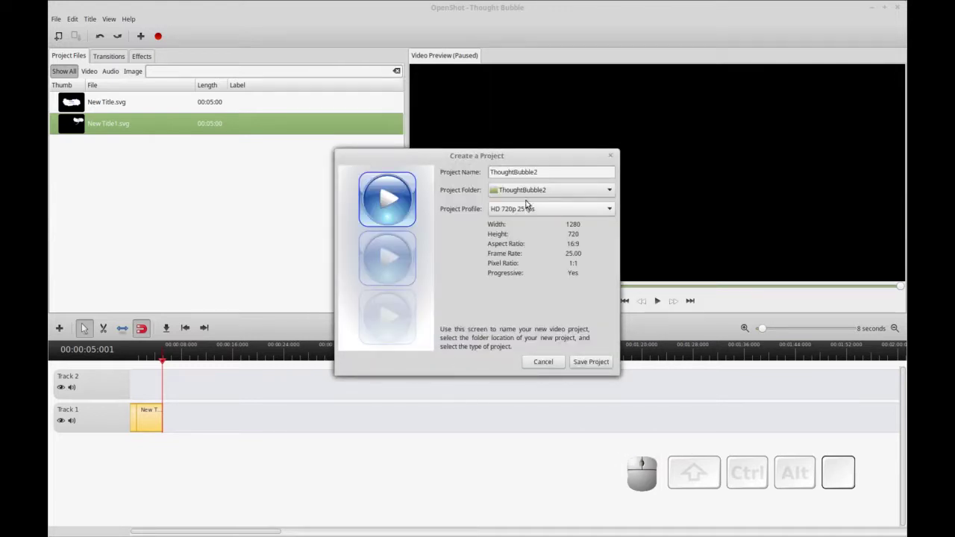
# - Save the new project and return the video preview to the start
pyautogui.click(542, 171)
pyautogui.click(592, 362)
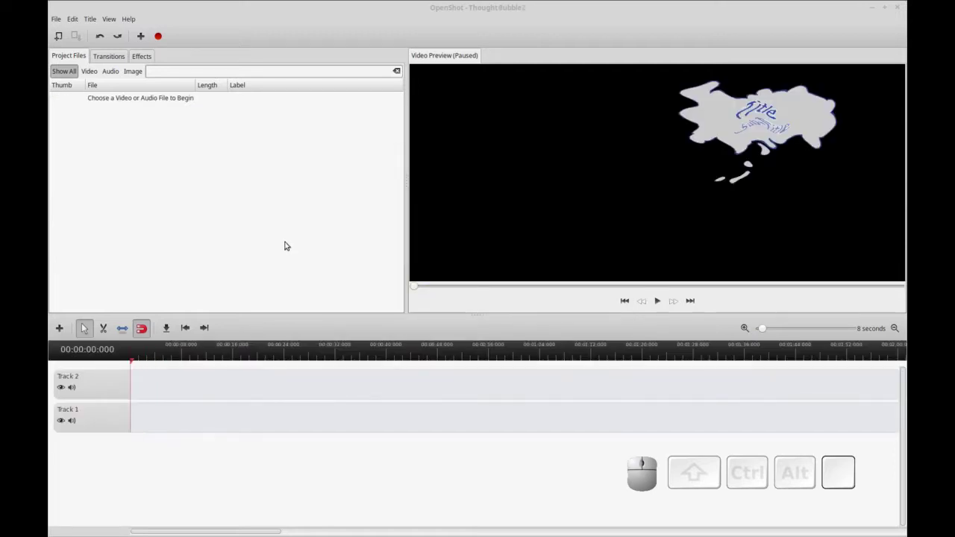
pyautogui.click(228, 184)
pyautogui.hotkey('ctrl', 'r')
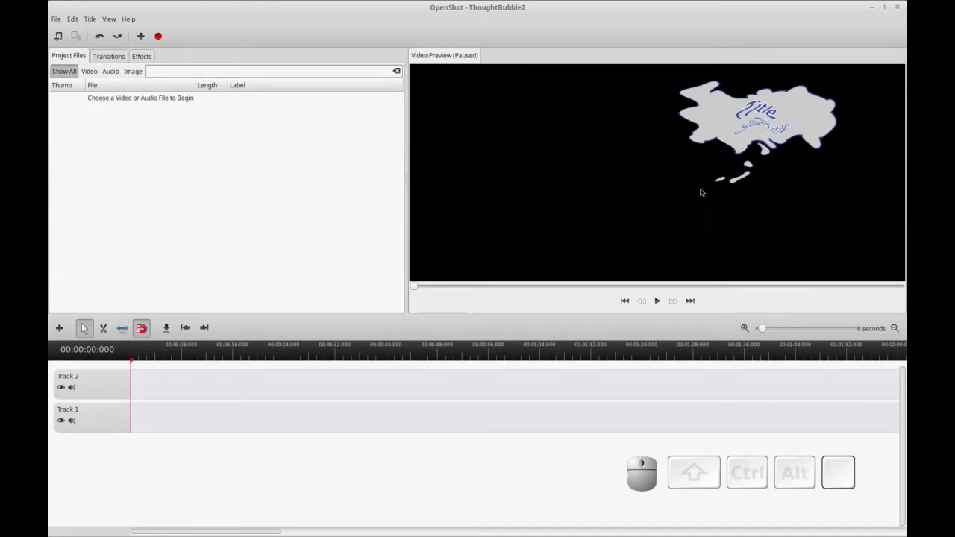
pyautogui.click(624, 301)
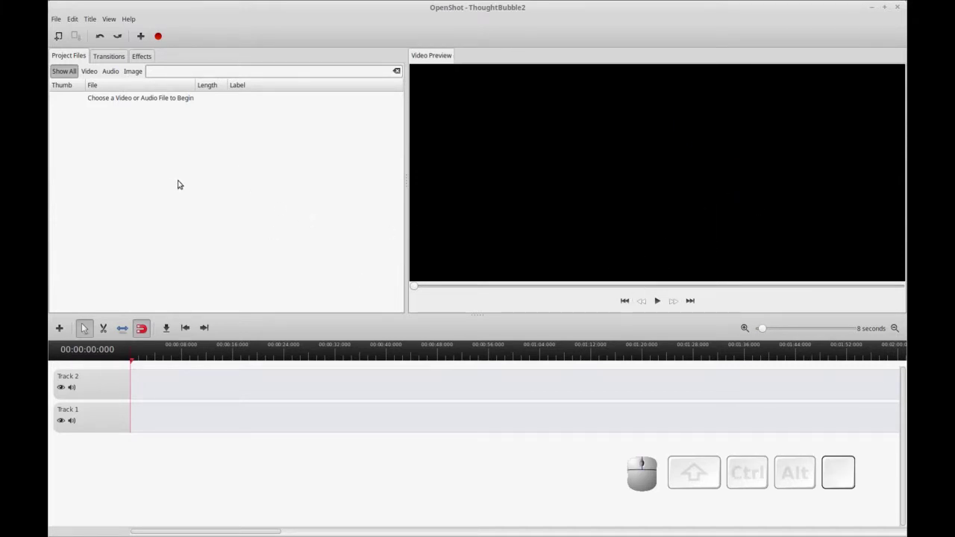
# - Start a new title and choose the Cloud 1 template for it
pyautogui.click(95, 21)
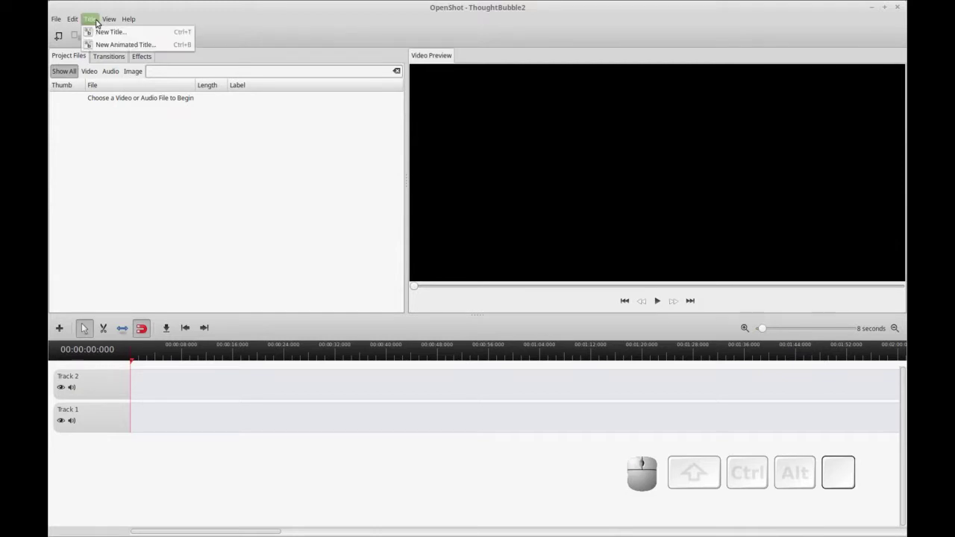
pyautogui.click(102, 31)
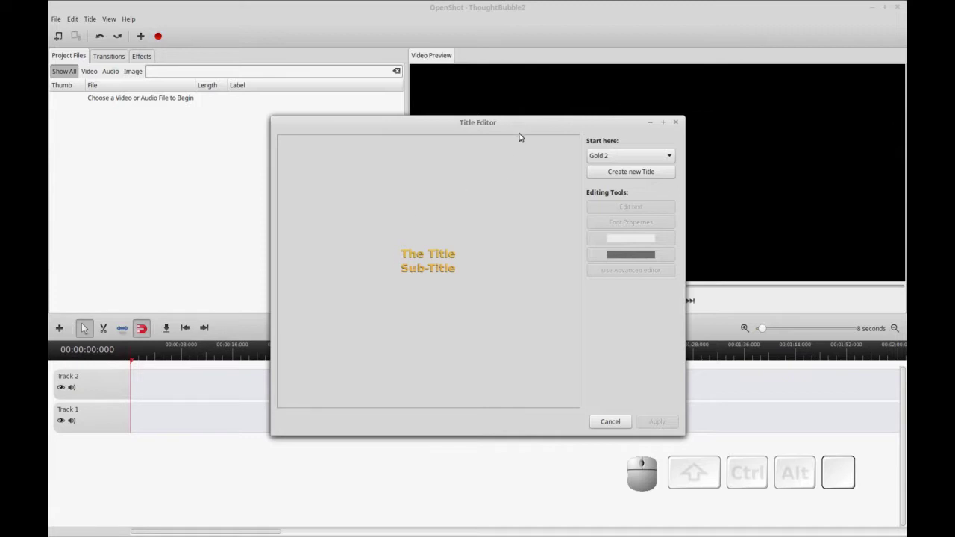
pyautogui.click(598, 159)
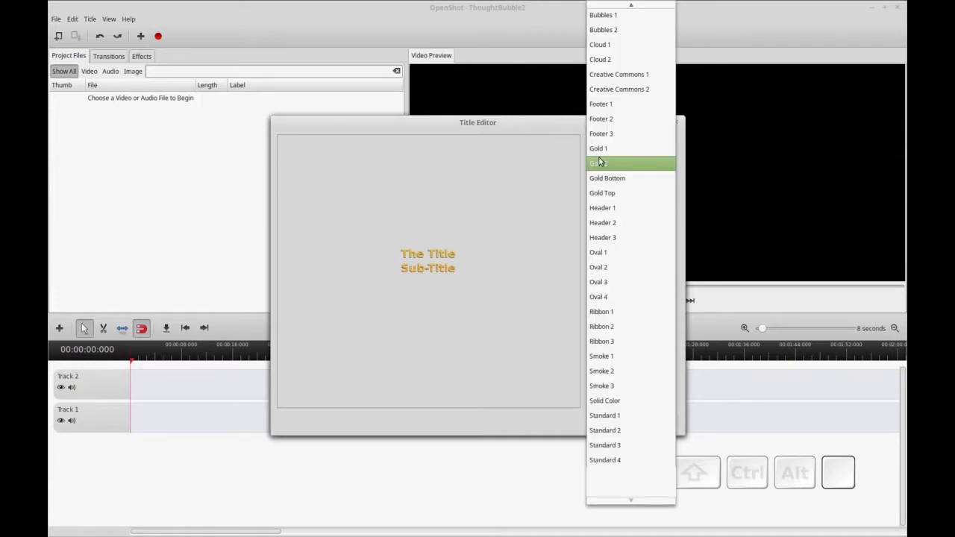
pyautogui.click(616, 59)
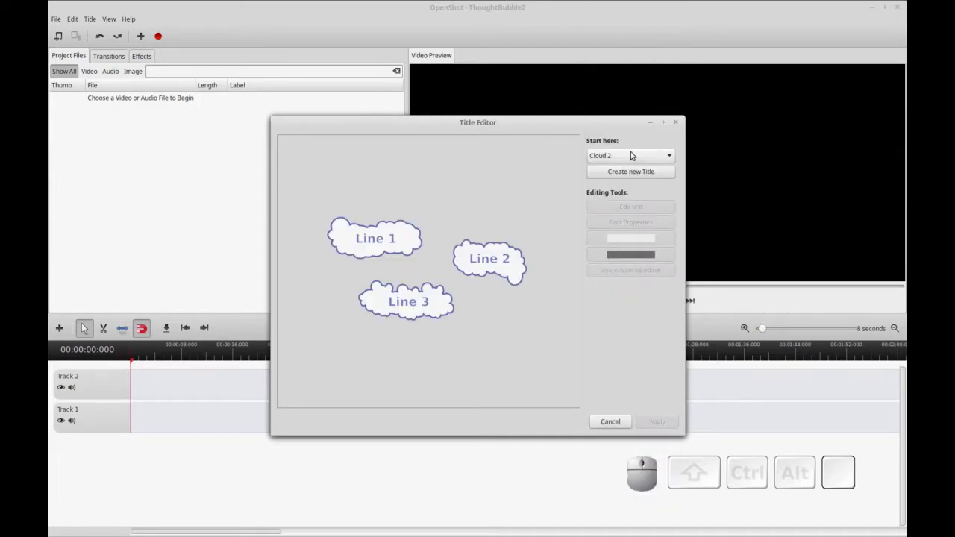
pyautogui.click(631, 155)
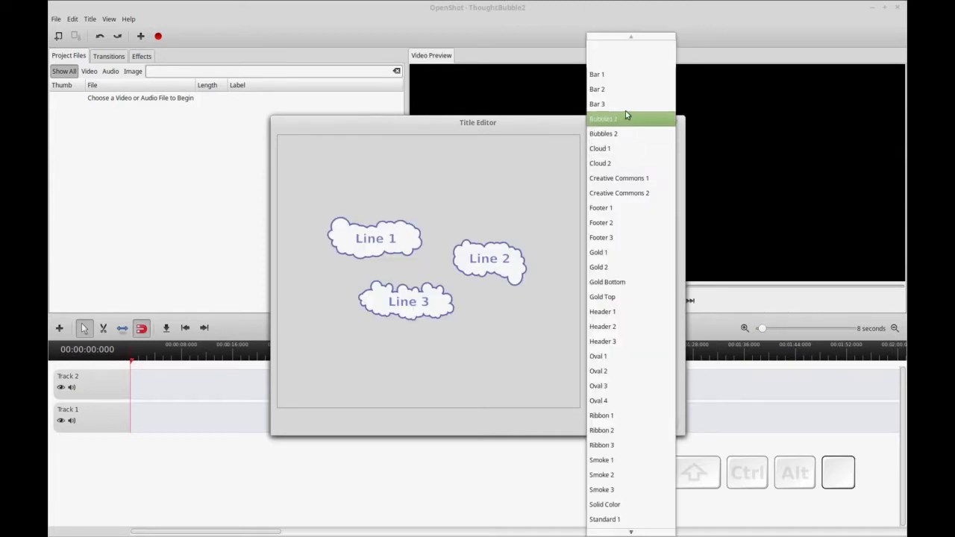
pyautogui.click(615, 153)
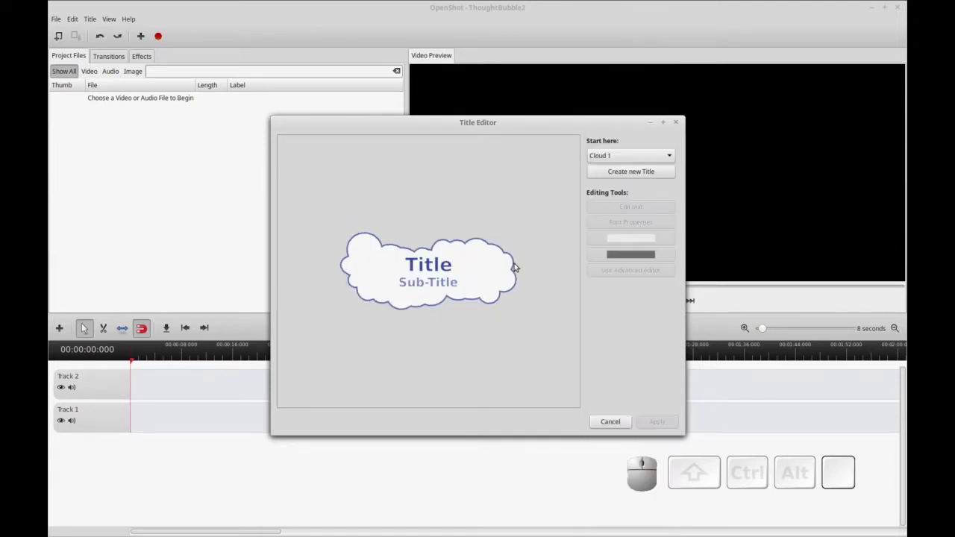
# - Create the title as New Title with the default Title and Sub-Title text and add it to the project files
pyautogui.click(627, 173)
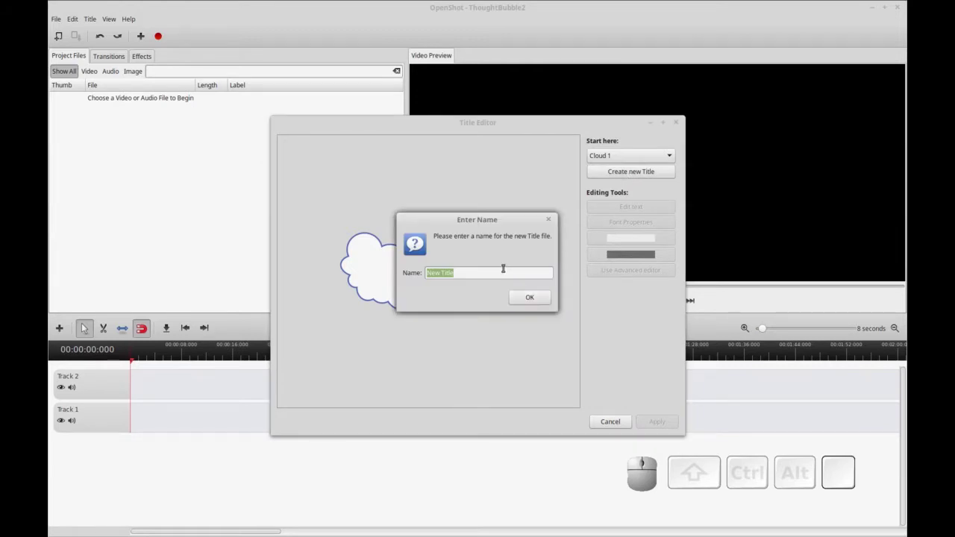
pyautogui.click(527, 299)
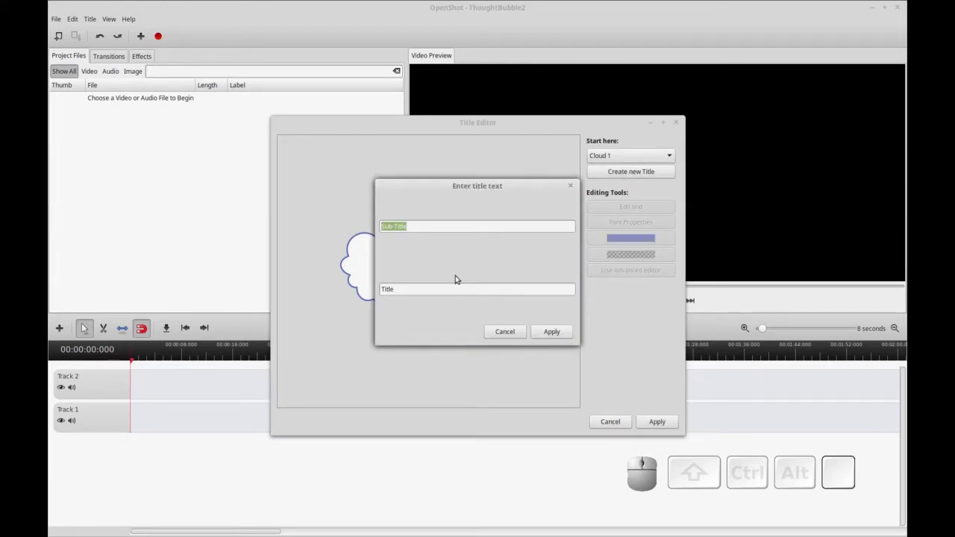
pyautogui.click(552, 332)
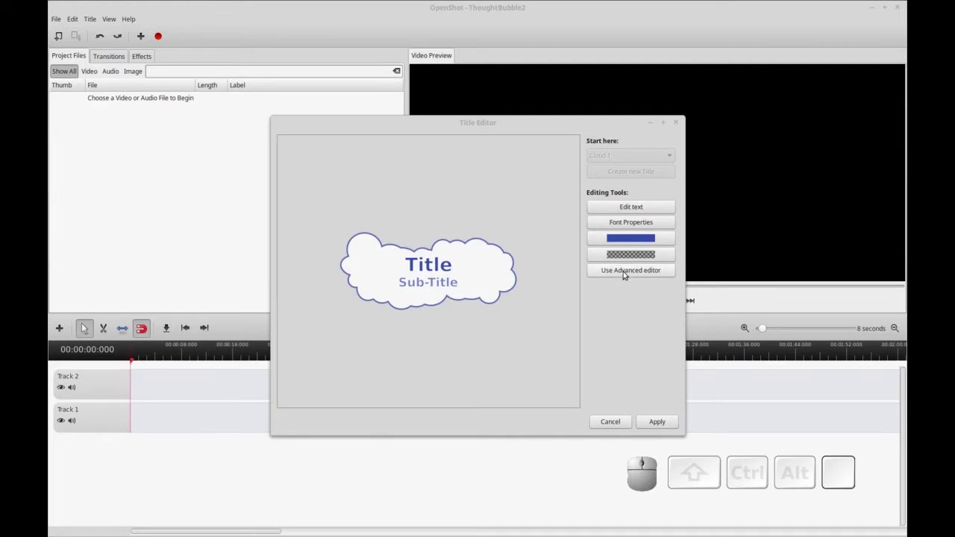
pyautogui.click(657, 422)
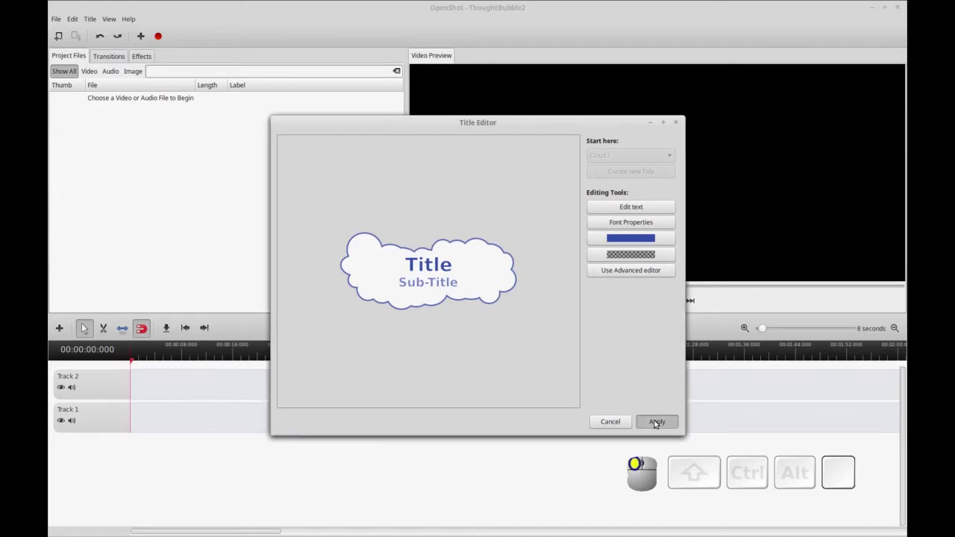
pyautogui.click(102, 101)
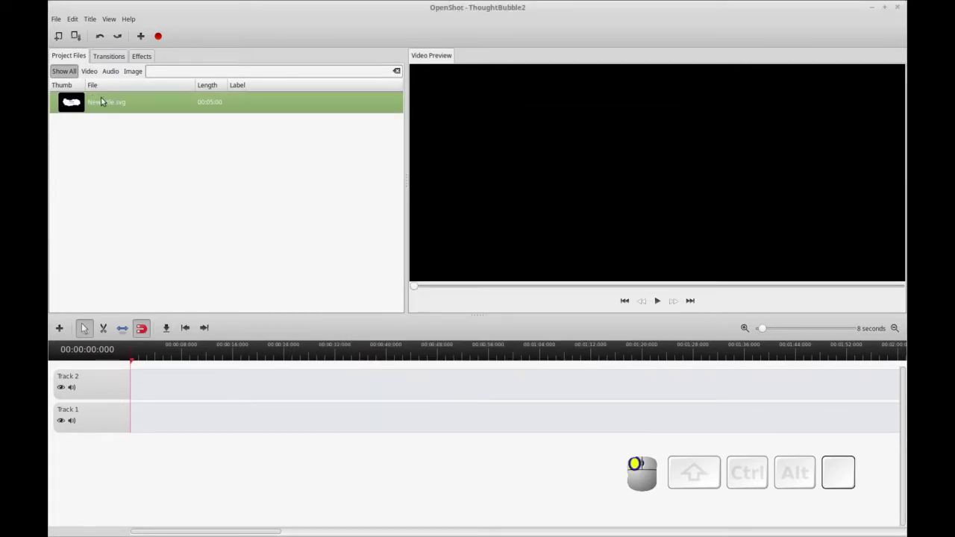
# - Switch to the desktop and open the thumbnail folder inside the ThoughtBubble2 project folder
pyautogui.click(71, 9)
pyautogui.click(95, 6)
pyautogui.click(95, 5)
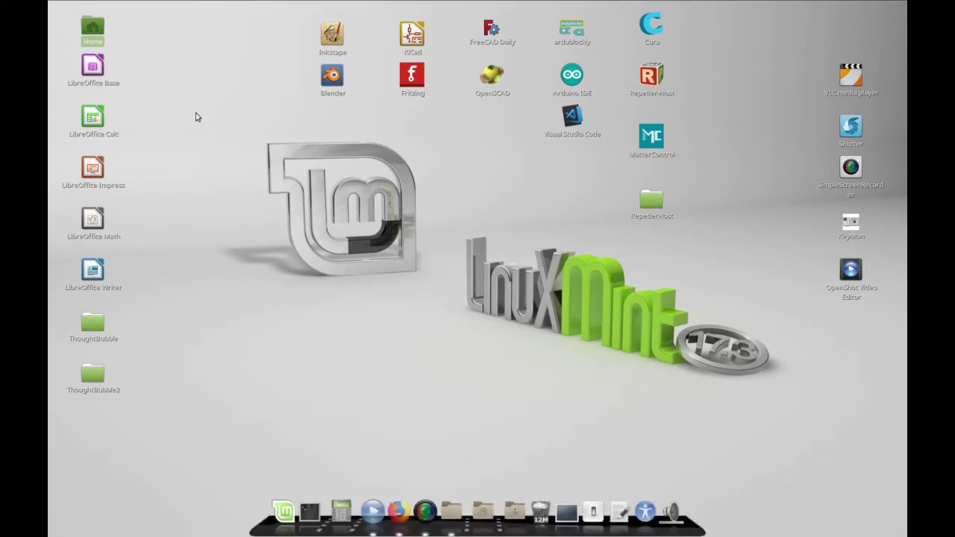
pyautogui.doubleClick(96, 375)
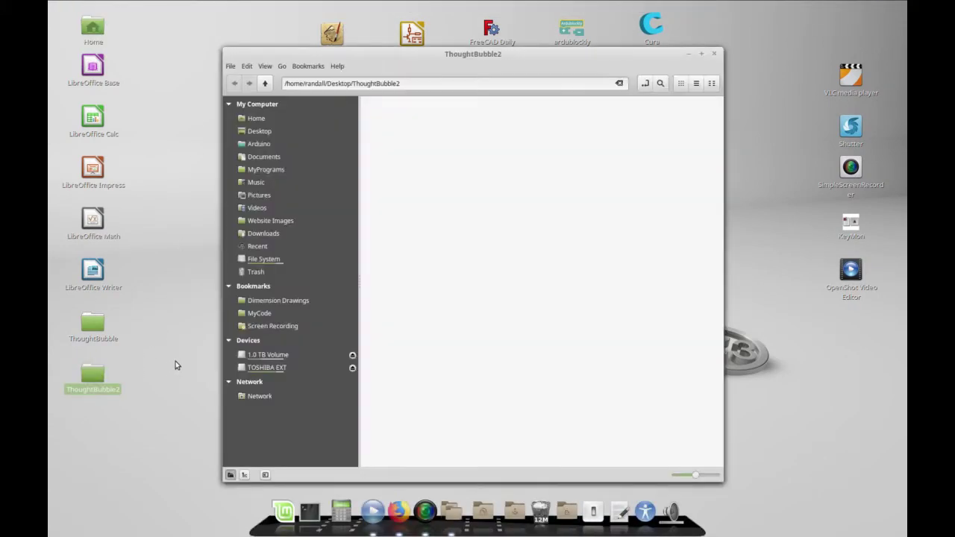
pyautogui.doubleClick(401, 119)
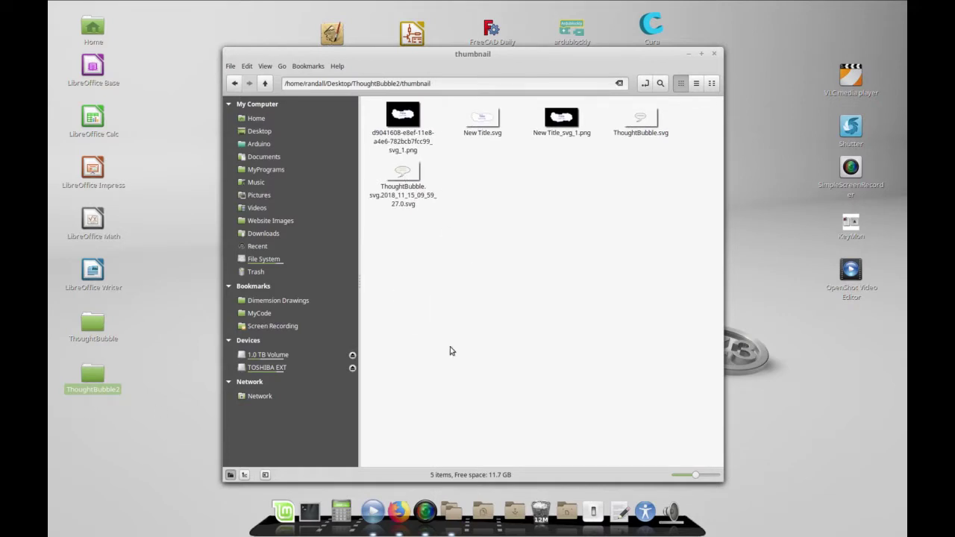
# - Inspect the thought bubble SVG files in the thumbnail folder and select ThoughtBubble.svg
pyautogui.moveTo(685, 232); pyautogui.dragTo(518, 271)
pyautogui.click(401, 182)
pyautogui.click(638, 136)
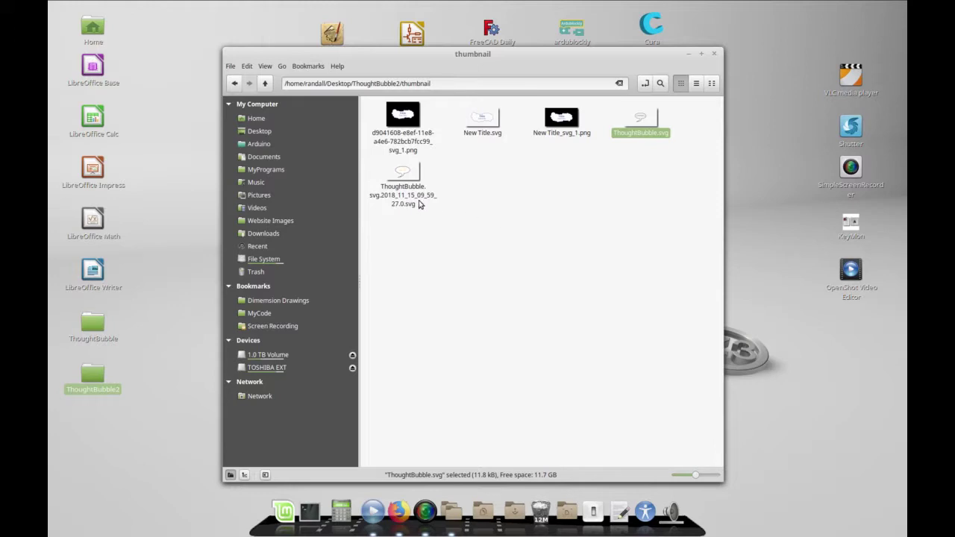
# - Delete ThoughtBubble.svg and its dated SVG backup from the thumbnail folder
pyautogui.click(422, 200)
pyautogui.click(503, 234)
pyautogui.click(646, 133)
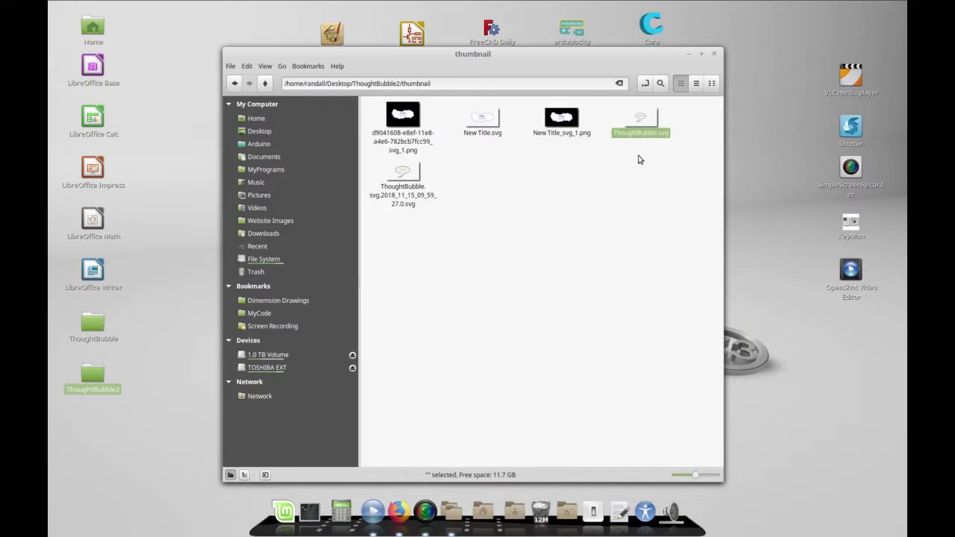
pyautogui.press('Delete')
pyautogui.click(646, 129)
pyautogui.press('Delete')
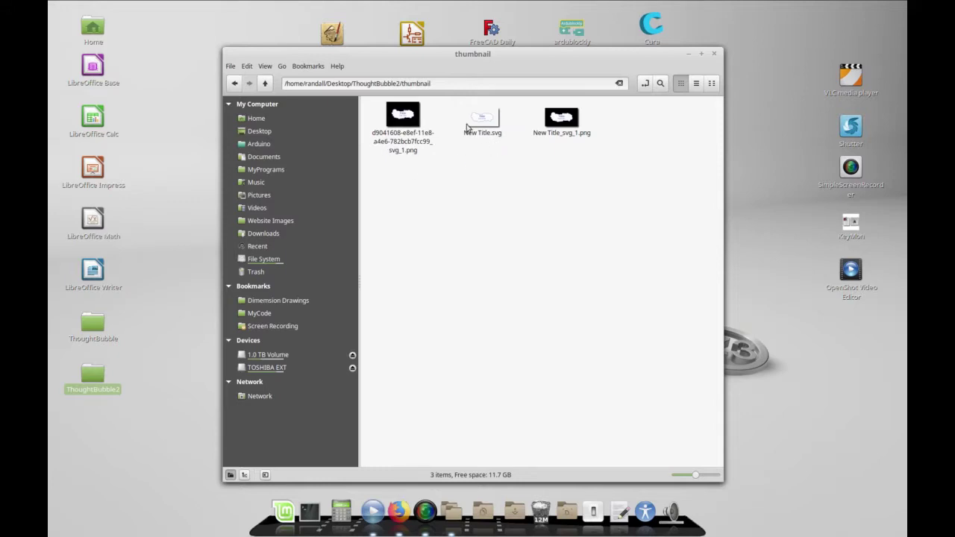
# - Examine New Title.svg and New Title_svg_1.png in the thumbnail folder
pyautogui.click(490, 128)
pyautogui.press('Left')
pyautogui.press('Right')
pyautogui.click(541, 131)
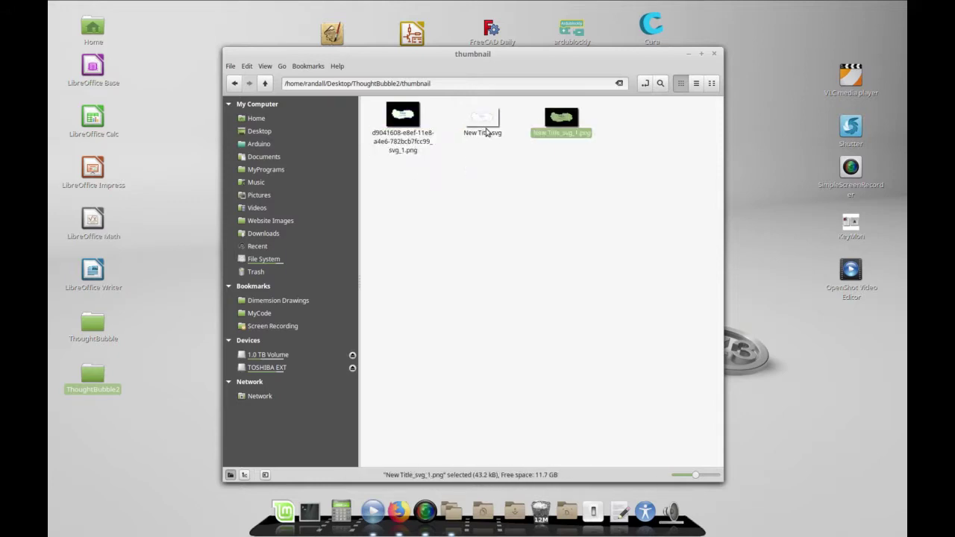
pyautogui.click(487, 132)
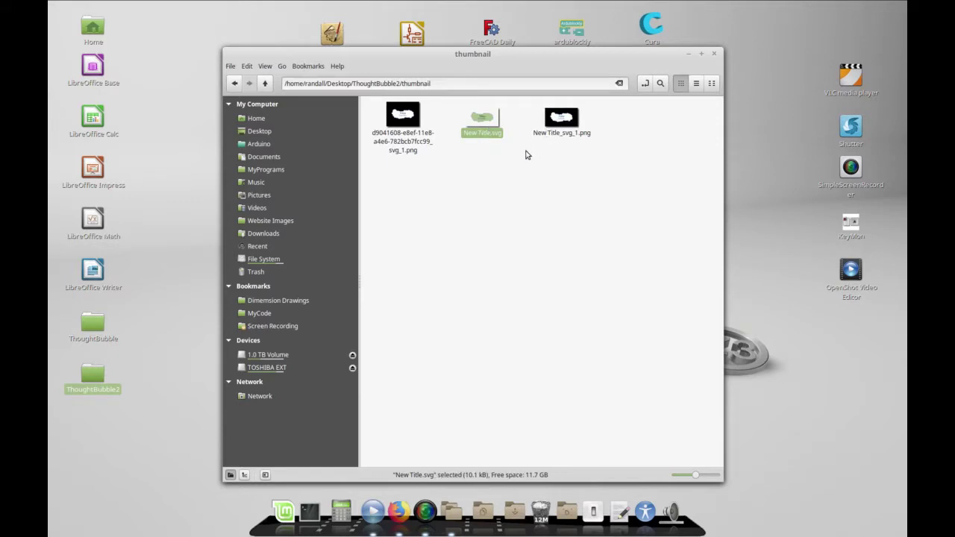
pyautogui.click(484, 149)
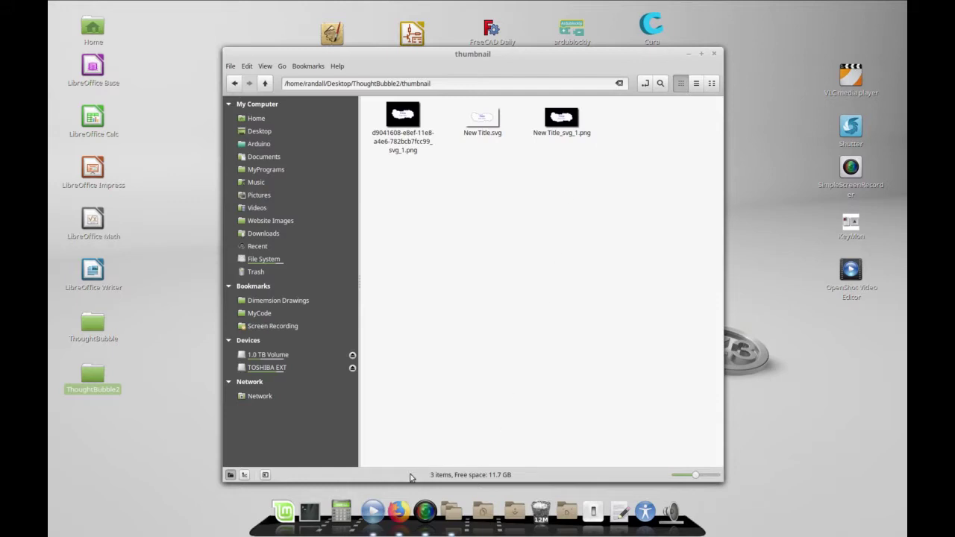
# - Switch back to OpenShot and open the New Title.svg project file for editing in Inkscape
pyautogui.click(373, 512)
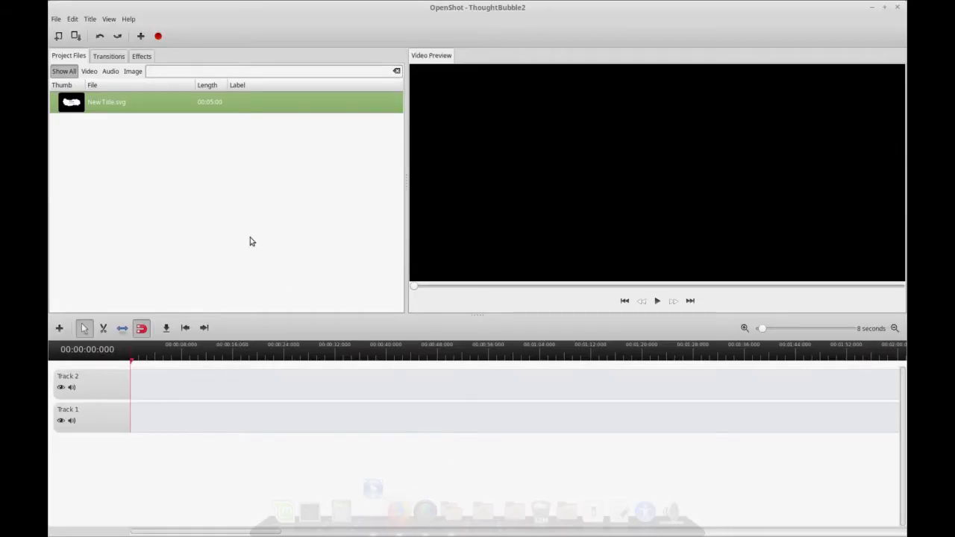
pyautogui.rightClick(101, 104)
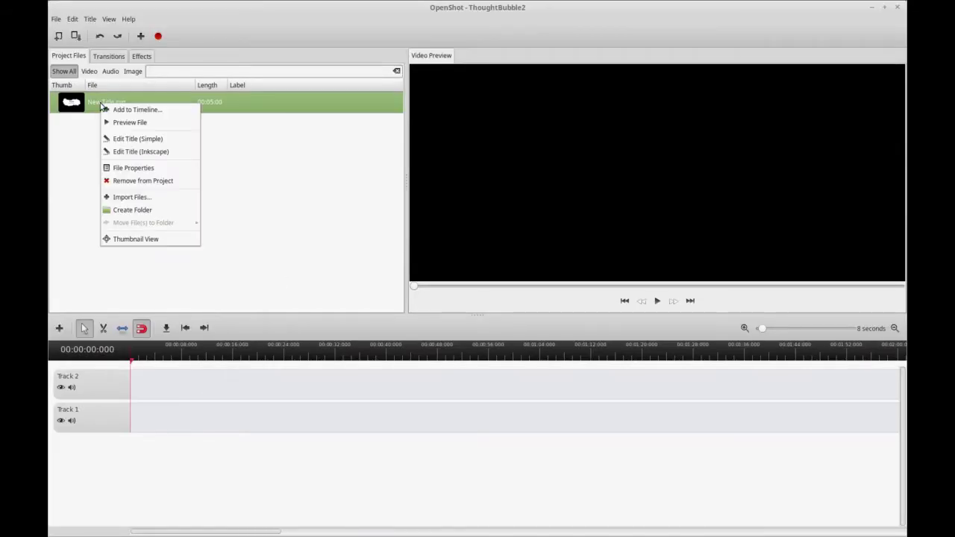
pyautogui.click(127, 153)
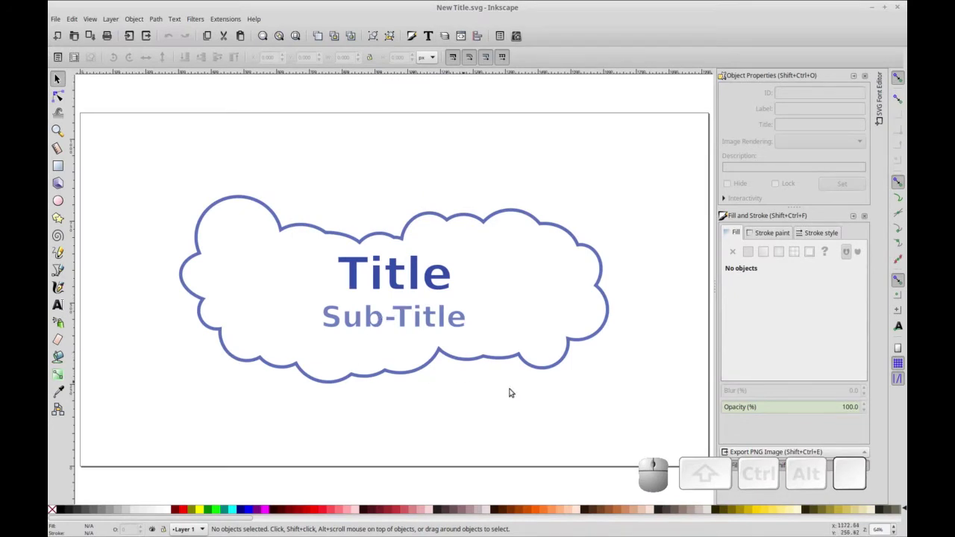
# - Scale the cloud and both text lines down together to about 528 × 322 px and place them in the page's upper right corner
pyautogui.moveTo(629, 414); pyautogui.dragTo(157, 170)
pyautogui.moveTo(175, 388); pyautogui.dragTo(447, 299)
pyautogui.moveTo(580, 268); pyautogui.dragTo(640, 219)
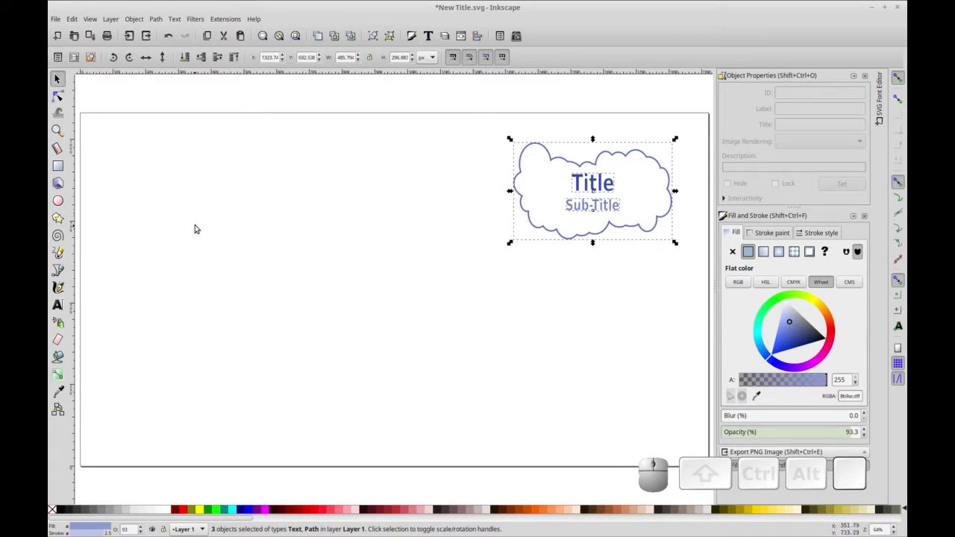
pyautogui.moveTo(511, 250); pyautogui.dragTo(496, 259)
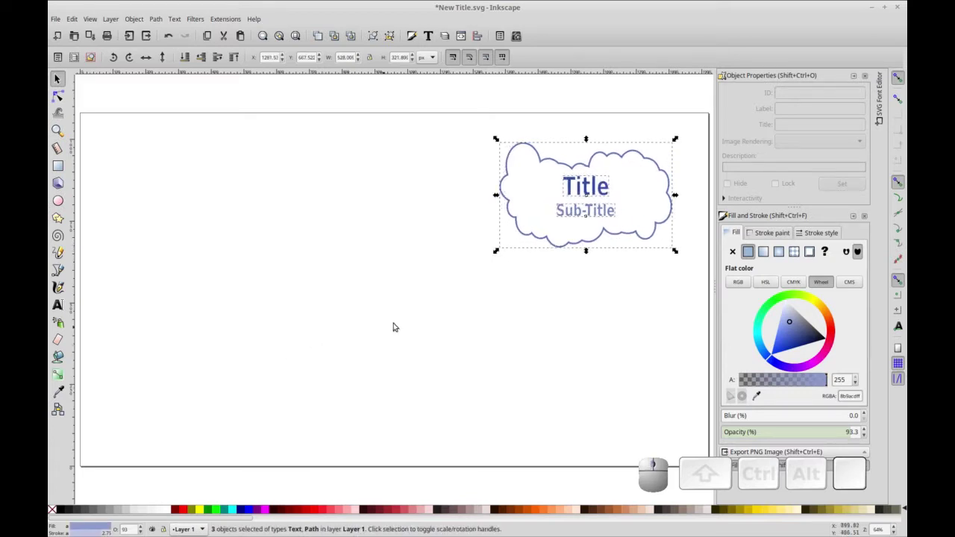
# - Draw a small circle of about 48 × 50 px just below the cloud
pyautogui.click(365, 348)
pyautogui.click(554, 239)
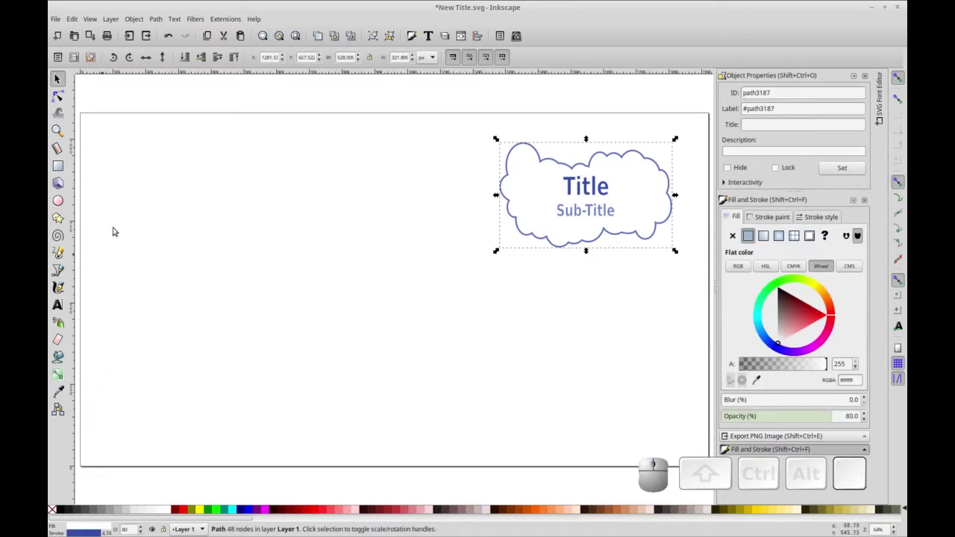
pyautogui.click(63, 204)
pyautogui.moveTo(584, 269); pyautogui.dragTo(613, 295)
pyautogui.rightClick(615, 298)
pyautogui.click(611, 278)
pyautogui.click(58, 79)
pyautogui.moveTo(601, 274)
pyautogui.mouseDown()
pyautogui.moveTo(591, 259)
pyautogui.moveTo(603, 281)
pyautogui.moveTo(612, 265)
pyautogui.moveTo(599, 274)
pyautogui.mouseUp()
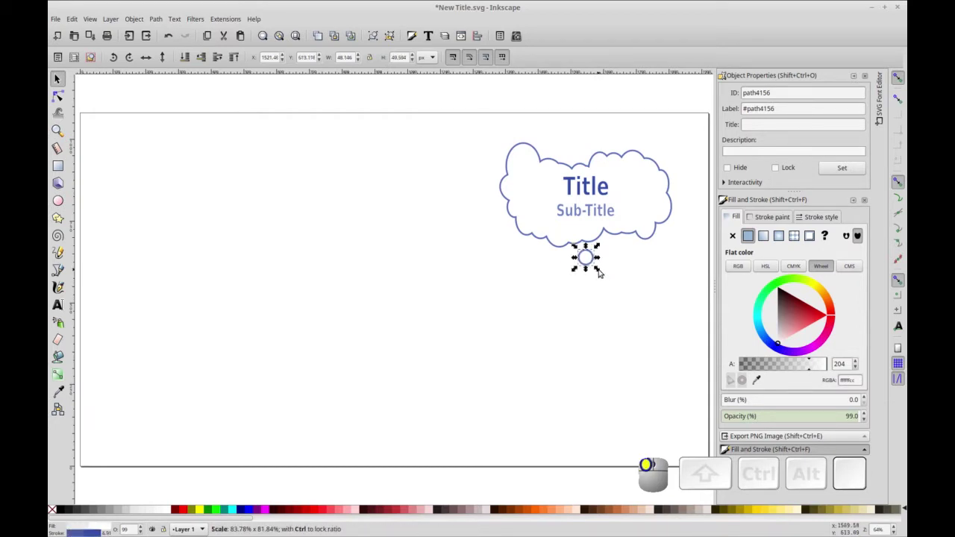
pyautogui.click(605, 279)
pyautogui.click(587, 262)
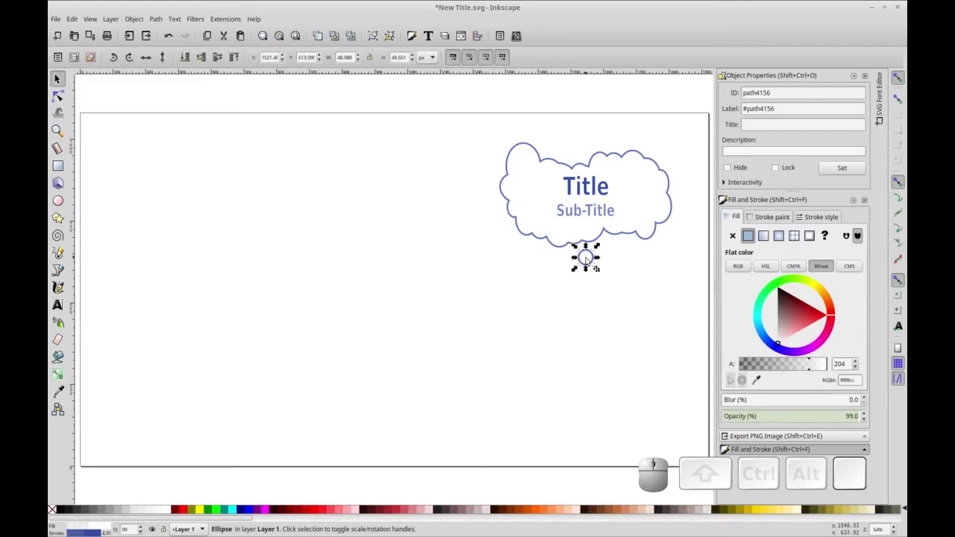
# - Lock the circle's proportions and paste three copies of it, forming a diagonal trail down and left from the cloud
pyautogui.click(369, 58)
pyautogui.hotkey('ctrl', 'c')
pyautogui.moveTo(588, 265); pyautogui.dragTo(544, 307)
pyautogui.hotkey('ctrl', 'v')
pyautogui.hotkey('ctrl', 'v')
pyautogui.hotkey('ctrl', 'v')
pyautogui.click(587, 313)
pyautogui.click(538, 302)
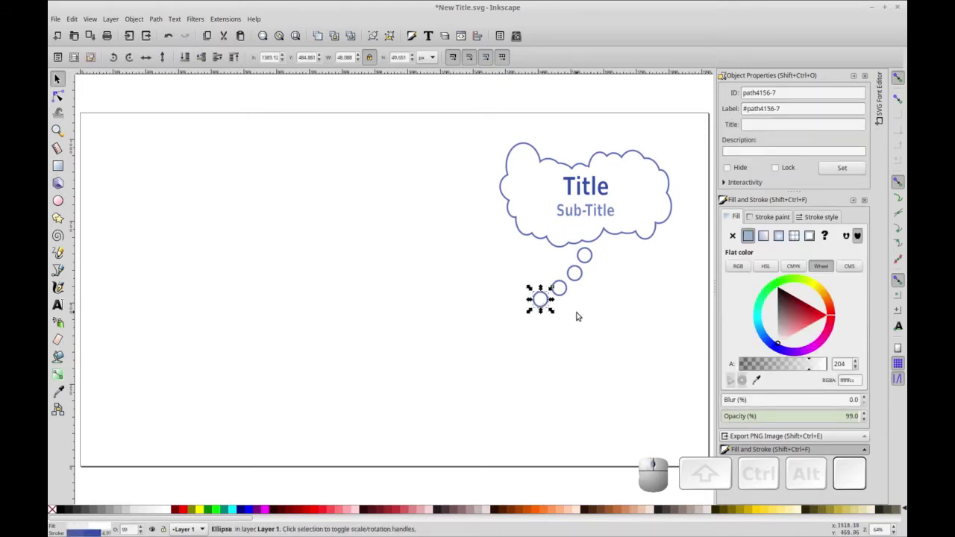
pyautogui.click(575, 314)
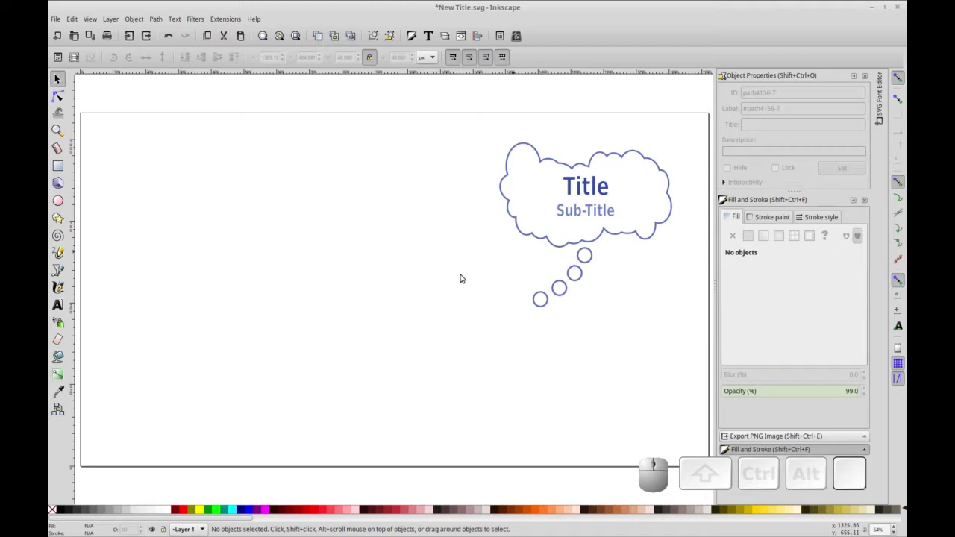
# - Save New Title.svg, close Inkscape and return to the maximized OpenShot window
pyautogui.click(89, 36)
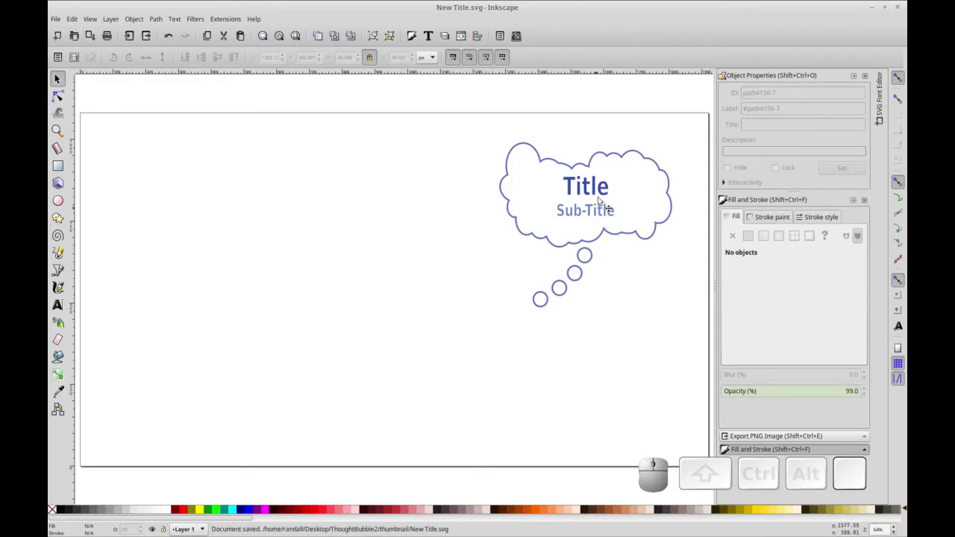
pyautogui.click(897, 7)
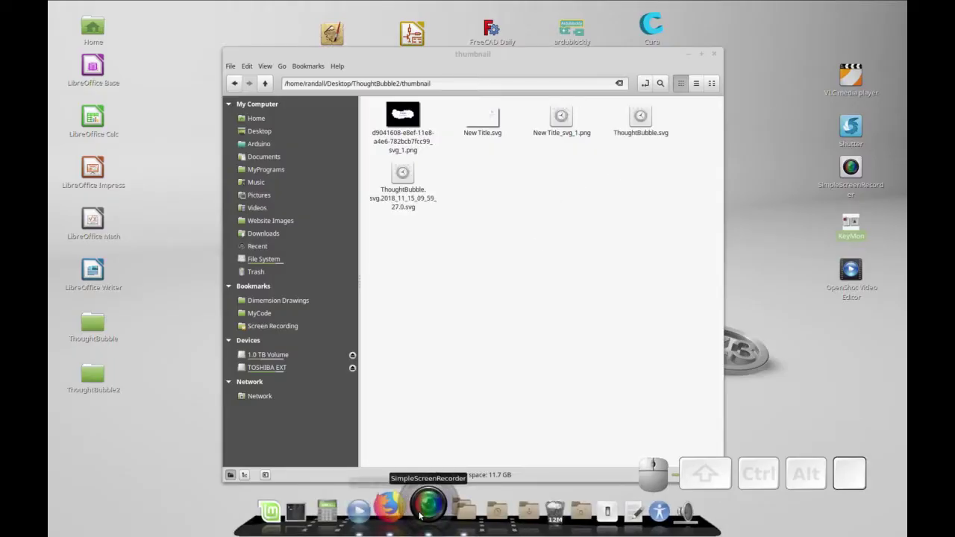
pyautogui.click(359, 510)
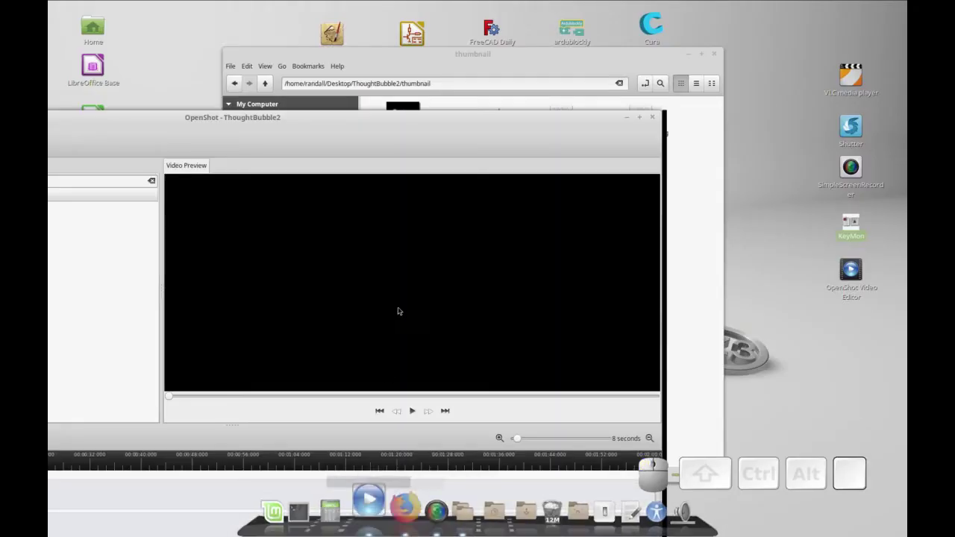
pyautogui.click(642, 117)
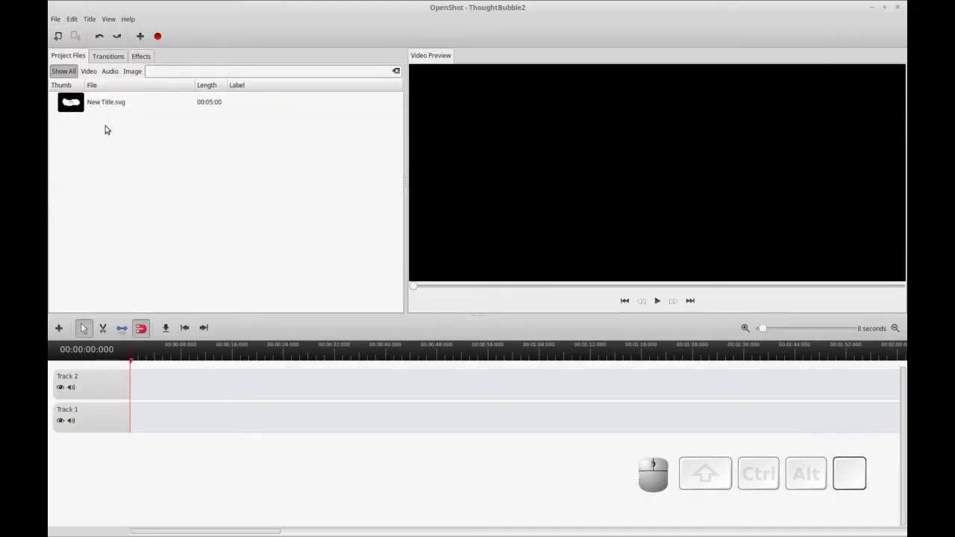
# - Add New Title.svg at the start of Track 1 and play the timeline preview
pyautogui.click(72, 105)
pyautogui.moveTo(64, 104); pyautogui.dragTo(149, 418)
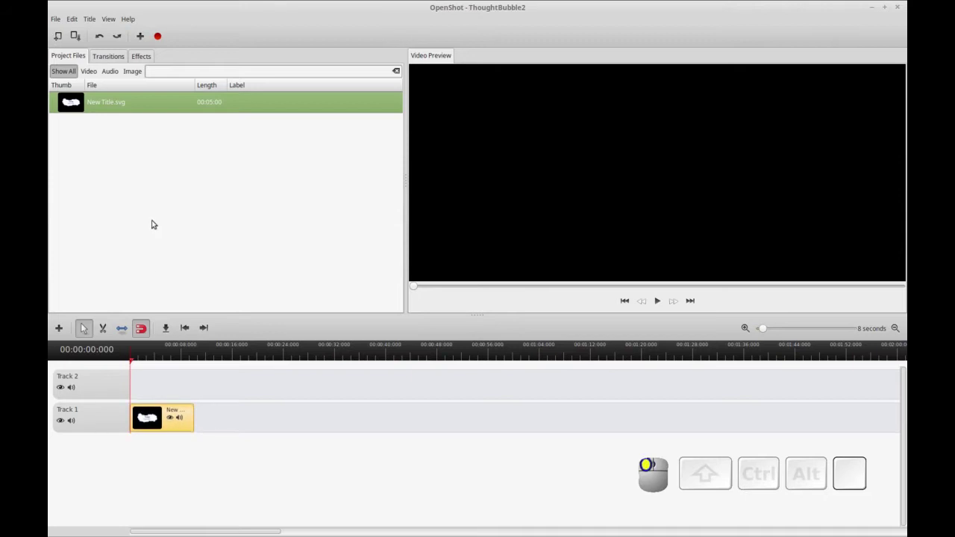
pyautogui.click(658, 306)
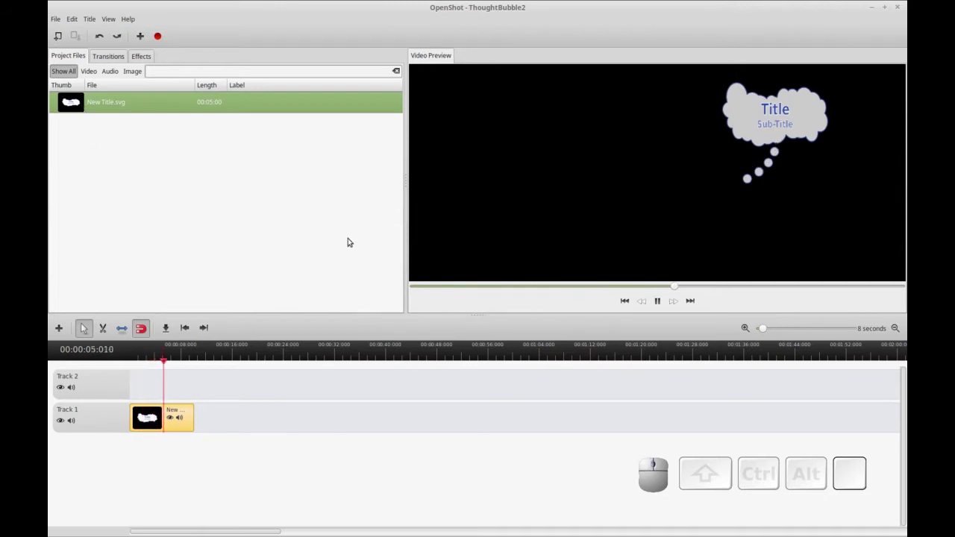
# - Open New Title.svg in the simple title editor and replace the Sub-Title text with "Some thoughts"
pyautogui.rightClick(67, 102)
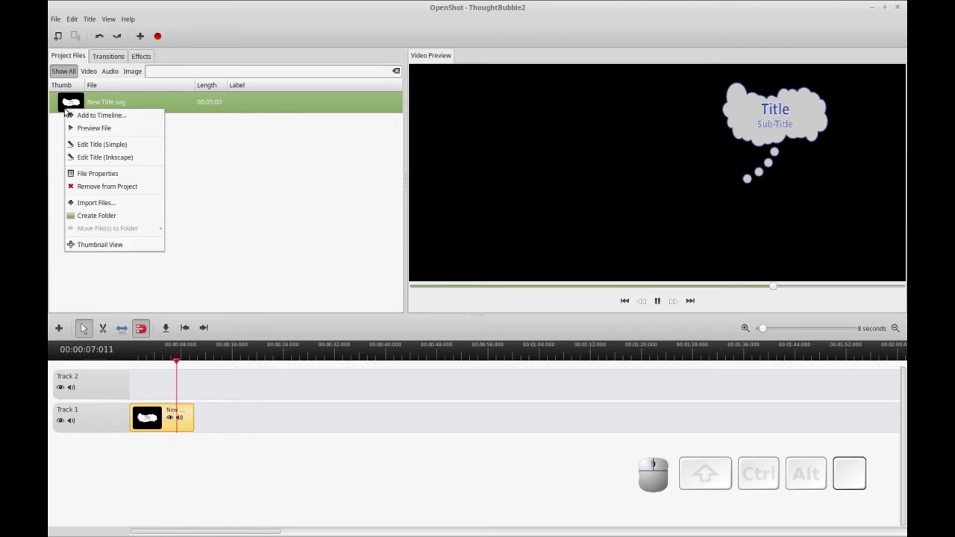
pyautogui.click(86, 145)
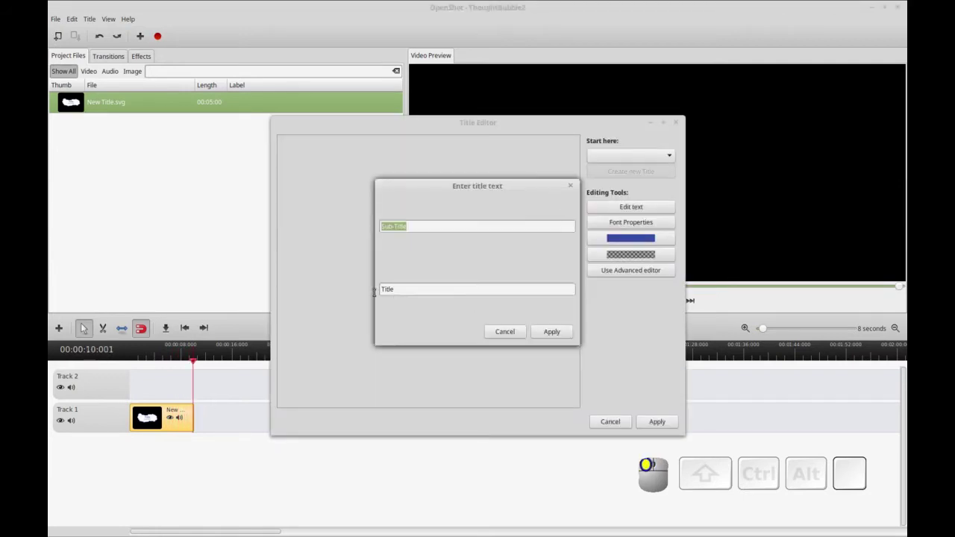
pyautogui.doubleClick(422, 226)
pyautogui.click(420, 223)
pyautogui.press('BackSpace')
pyautogui.press('BackSpace')
pyautogui.press('BackSpace')
pyautogui.press('BackSpace')
pyautogui.press('BackSpace')
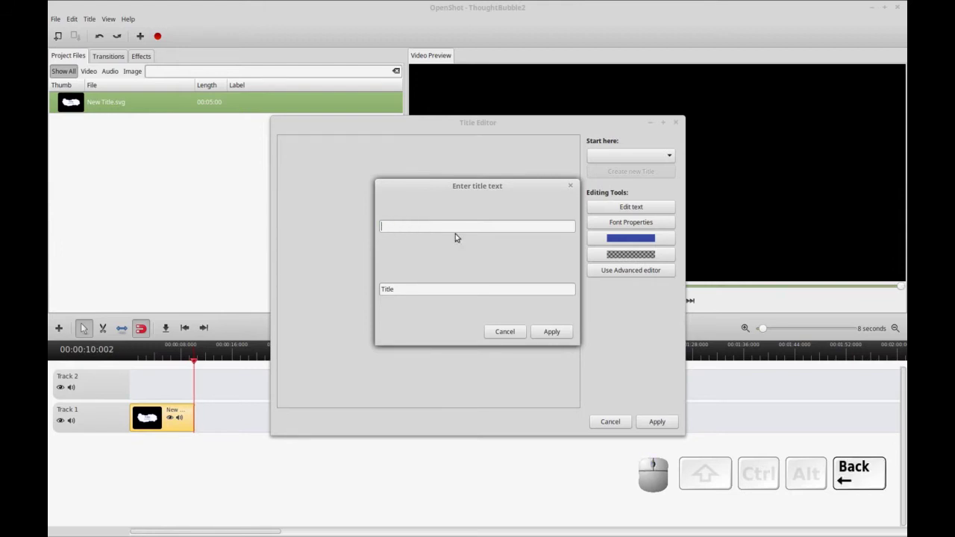
pyautogui.write('Some ')
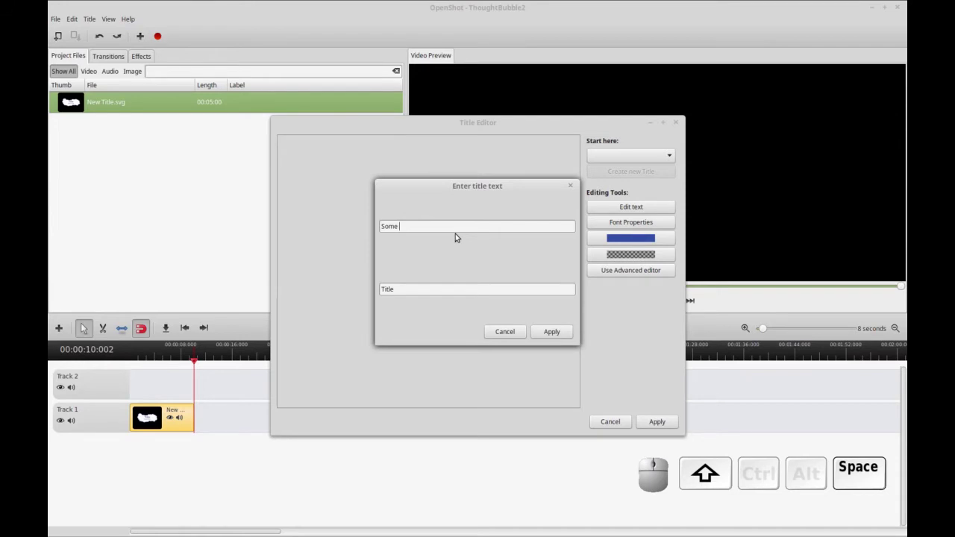
pyautogui.write('thought')
pyautogui.press('BackSpace')
pyautogui.write('s from a ca')
pyautogui.press('BackSpace')
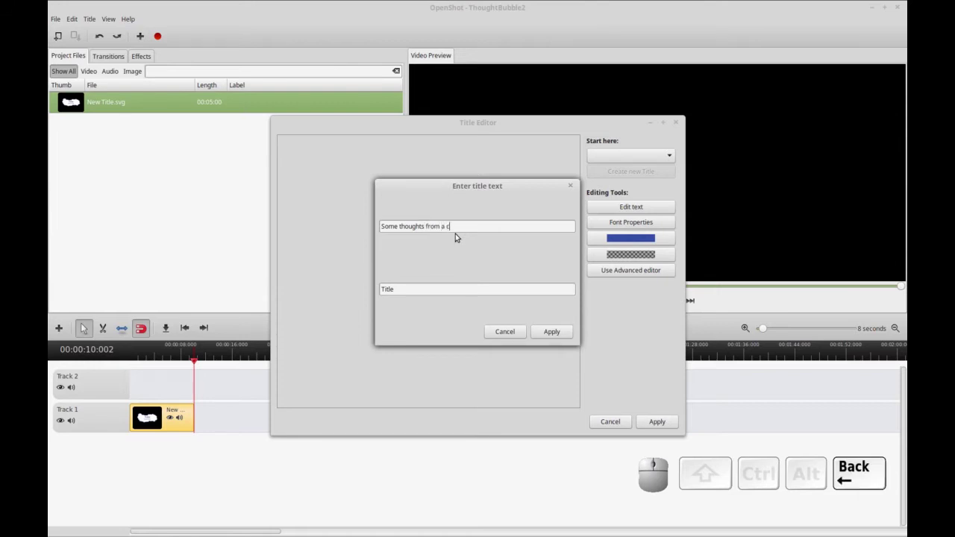
pyautogui.press('BackSpace')
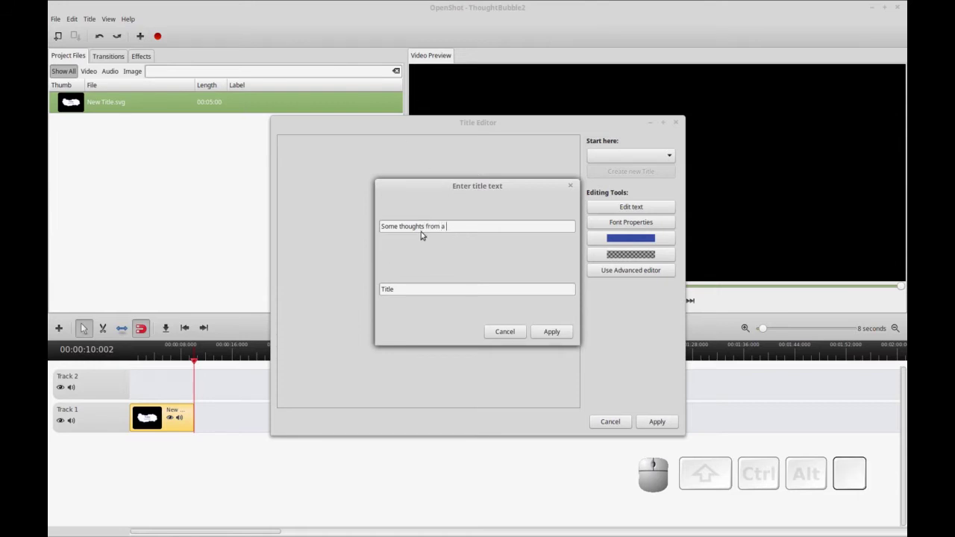
pyautogui.moveTo(426, 226); pyautogui.dragTo(492, 226)
pyautogui.press('BackSpace')
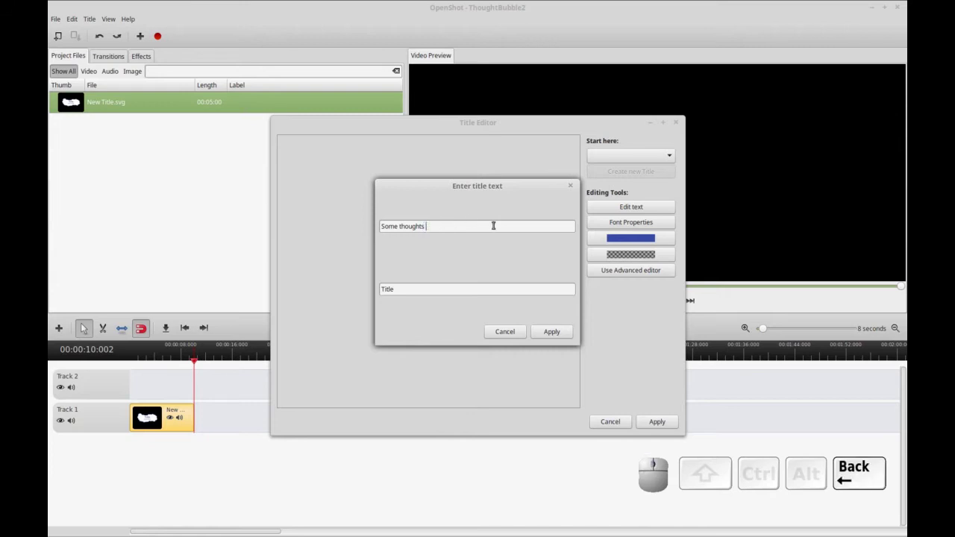
# - Replace the Title text with "in a bubble" and apply the title edits
pyautogui.click(374, 288)
pyautogui.hotkey('ctrl', 'a')
pyautogui.write('in a b')
pyautogui.press('BackSpace')
pyautogui.write('bubble')
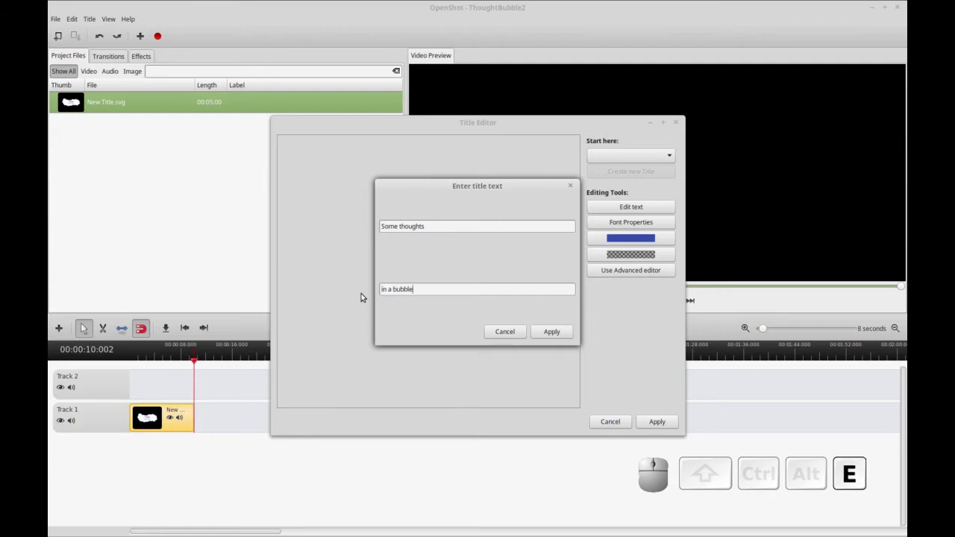
pyautogui.click(547, 332)
pyautogui.click(660, 422)
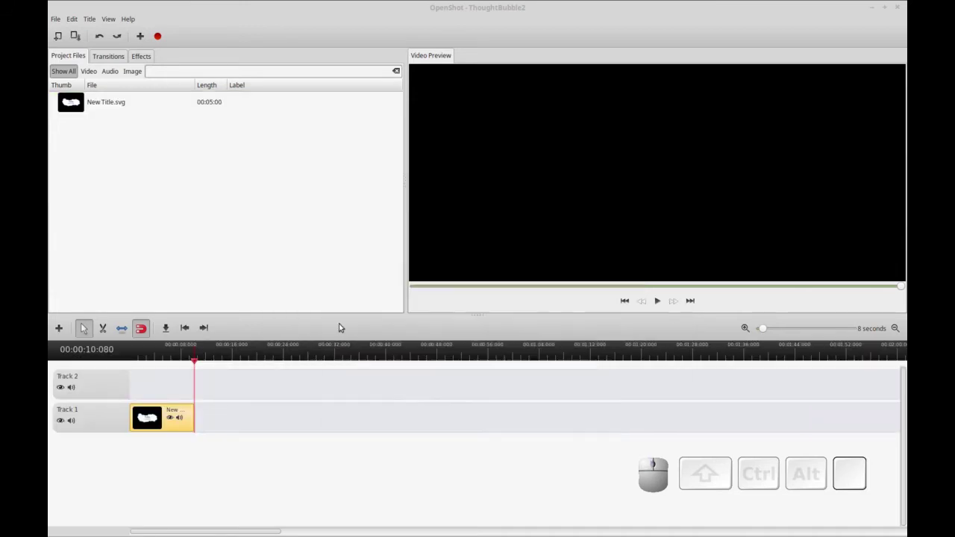
# - Return the playhead to the start of the timeline to preview the edited title
pyautogui.click(209, 263)
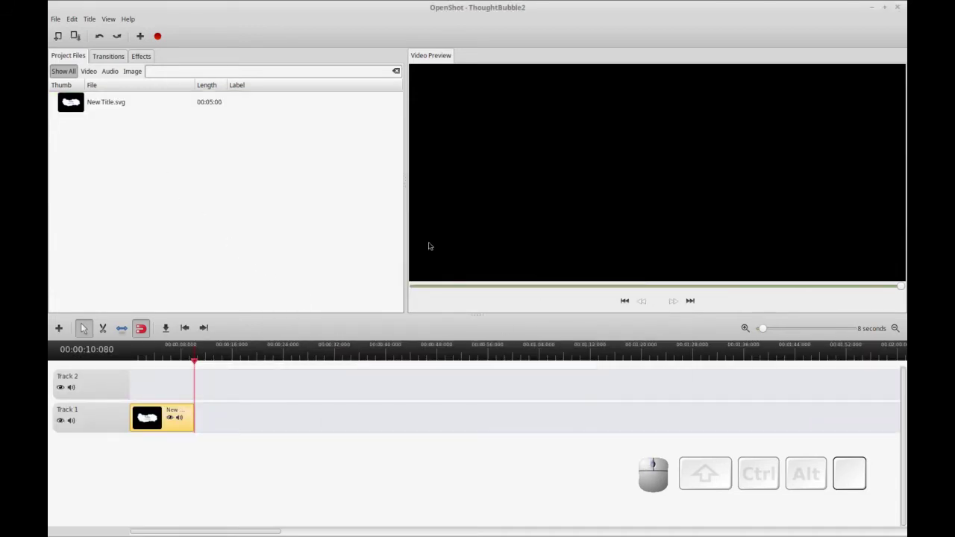
pyautogui.click(78, 108)
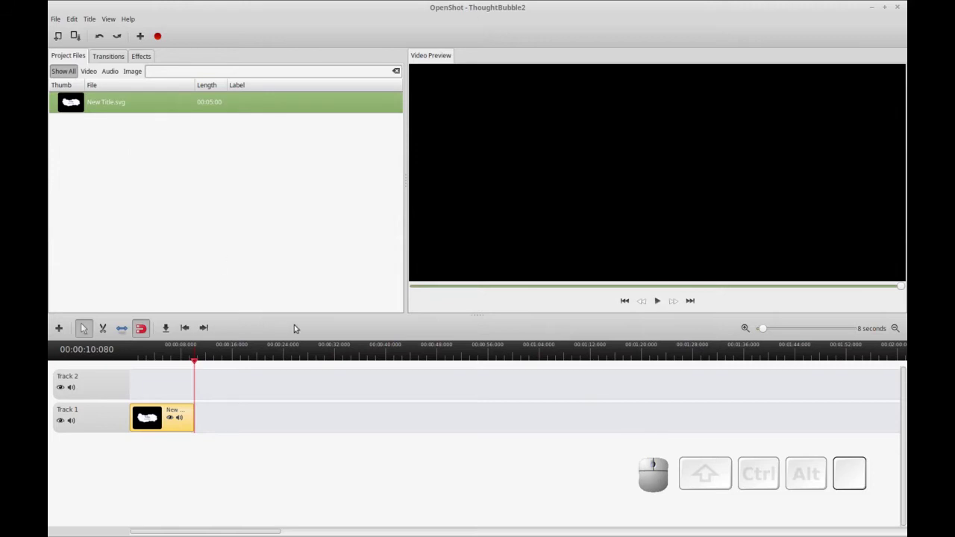
pyautogui.click(625, 301)
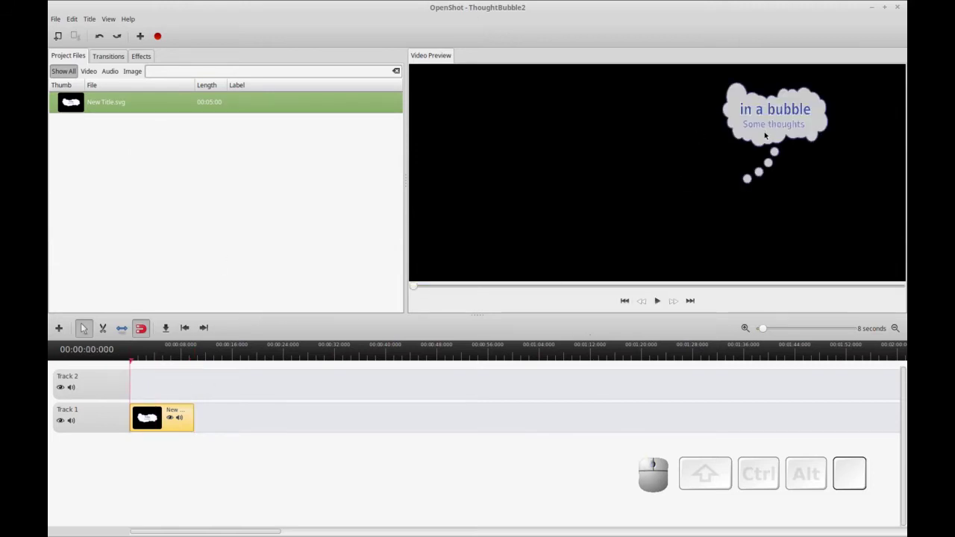
# - Reopen the edited New Title.svg in Inkscape from the project files
pyautogui.click(227, 182)
pyautogui.rightClick(123, 106)
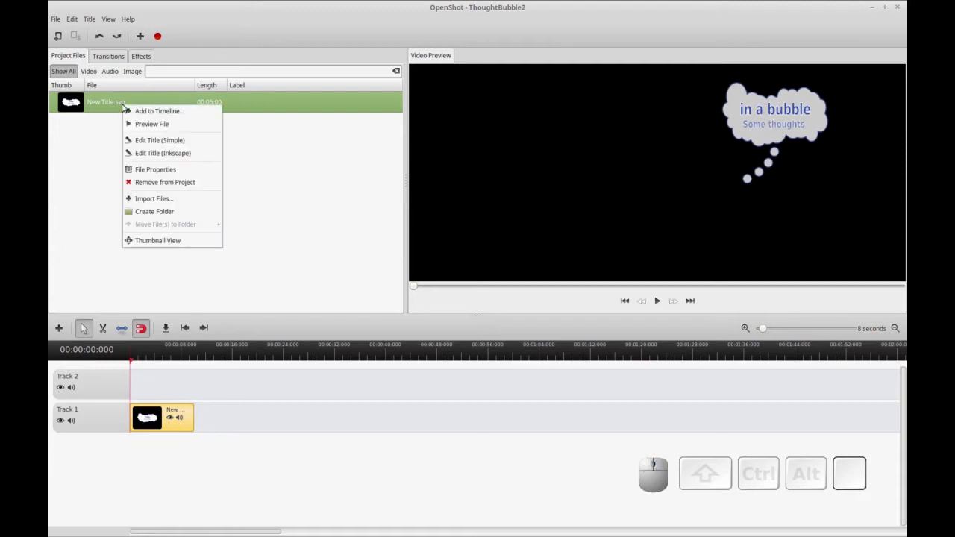
pyautogui.click(168, 154)
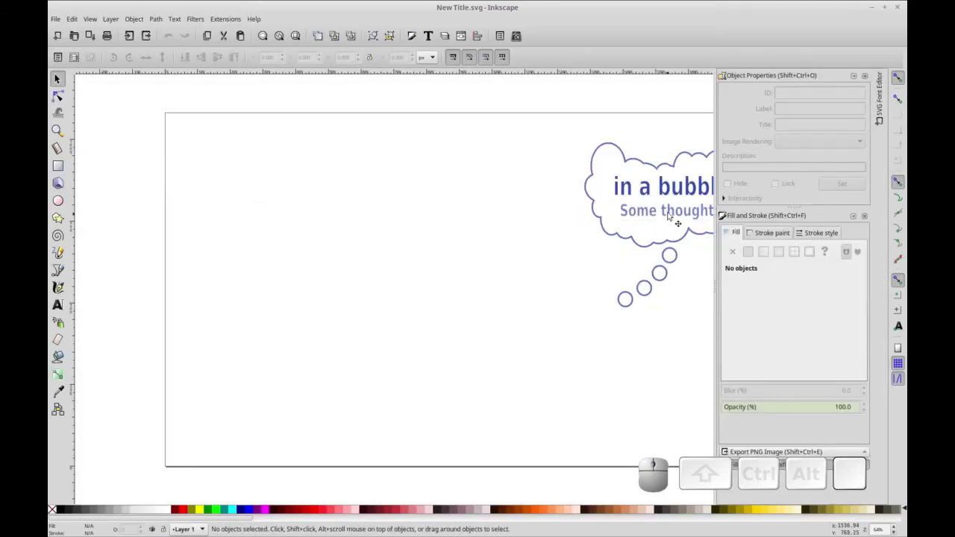
# - Delete the "in a bubble" text and move the "Some thoughts" text up into the upper part of the cloud
pyautogui.click(667, 193)
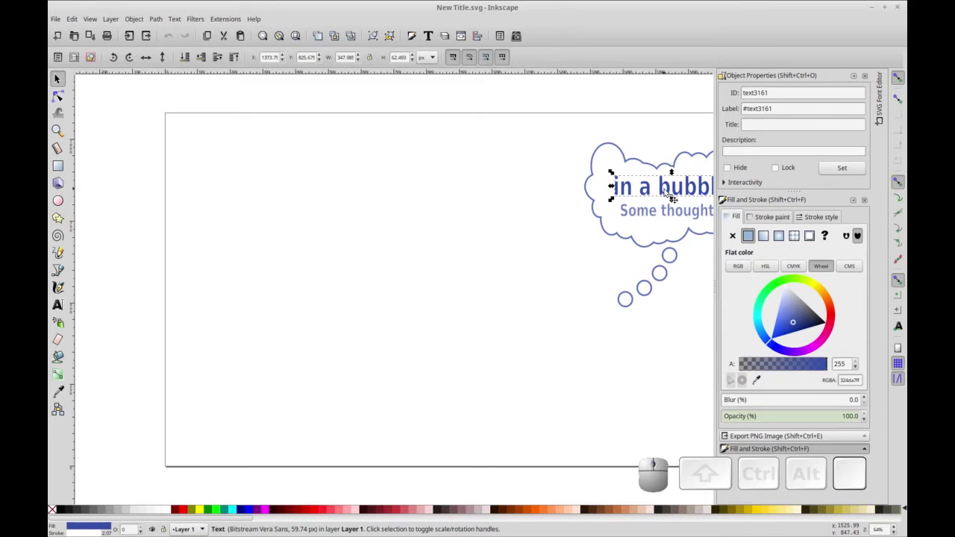
pyautogui.press('Delete')
pyautogui.click(674, 213)
pyautogui.moveTo(673, 213); pyautogui.dragTo(670, 193)
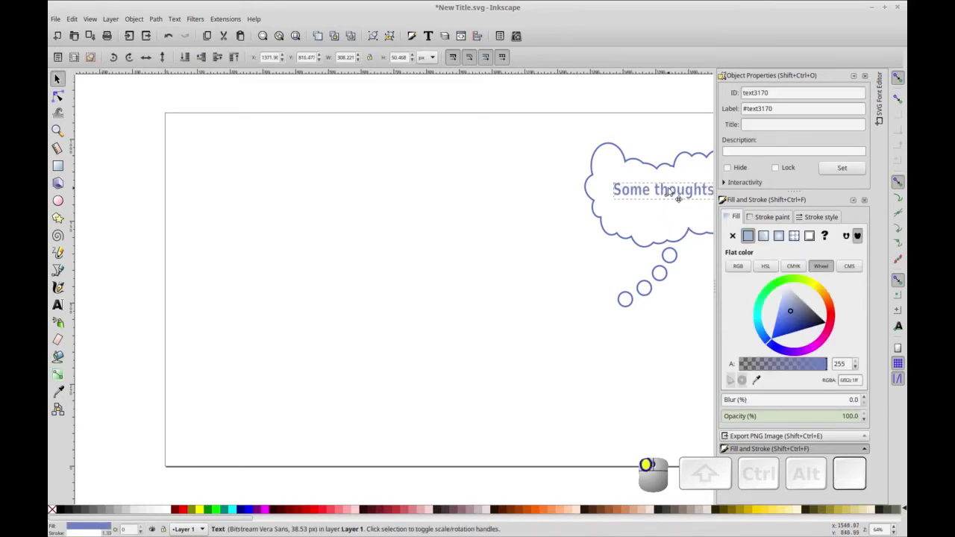
# - Extend the remaining text to read "Some thoughts in" and "a bubble." on two lines, and save the file
pyautogui.press('t')
pyautogui.click(692, 190)
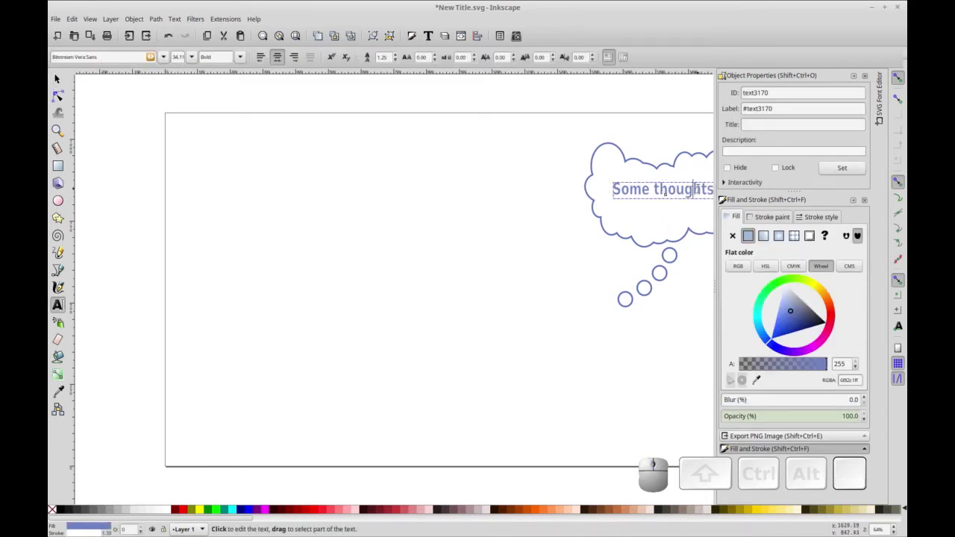
pyautogui.hscroll(10, 182, 524)
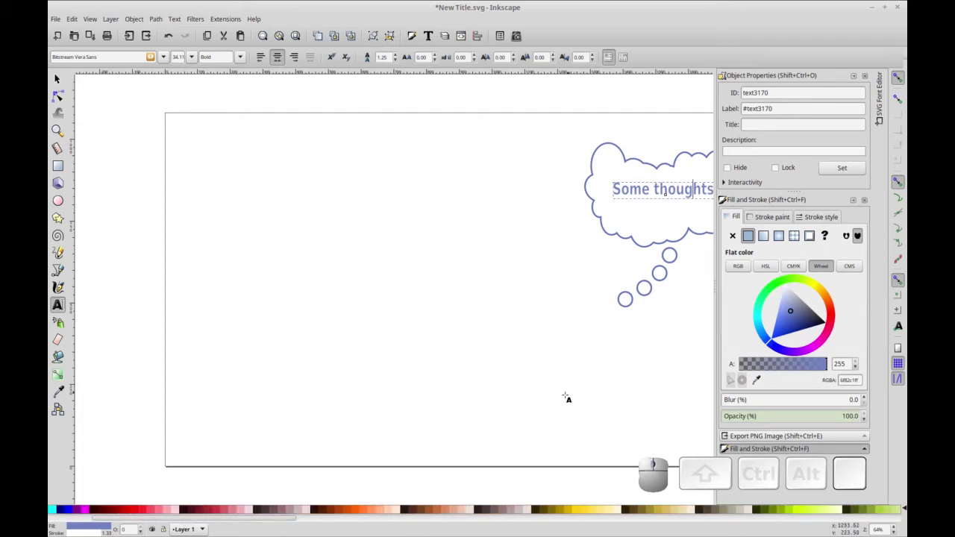
pyautogui.moveTo(566, 254); pyautogui.dragTo(487, 265)
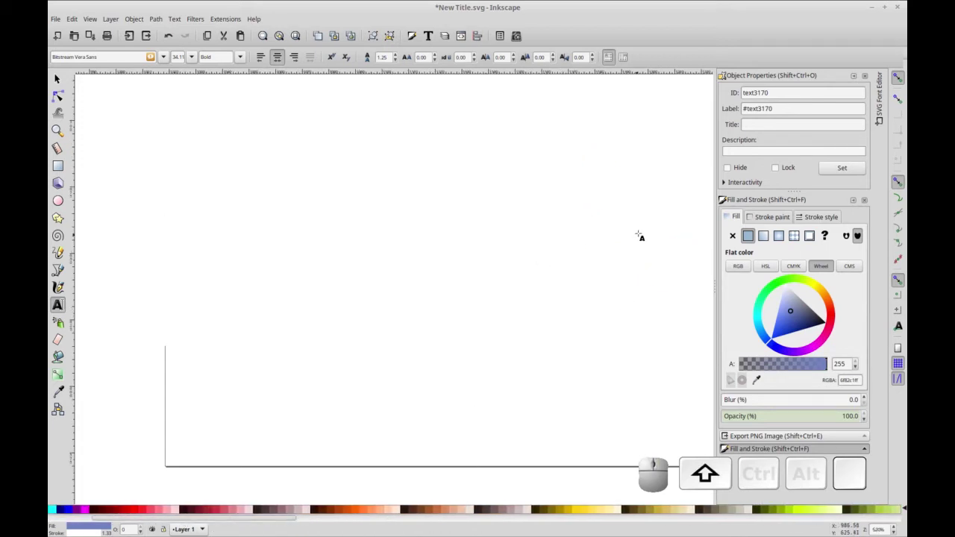
pyautogui.click(262, 35)
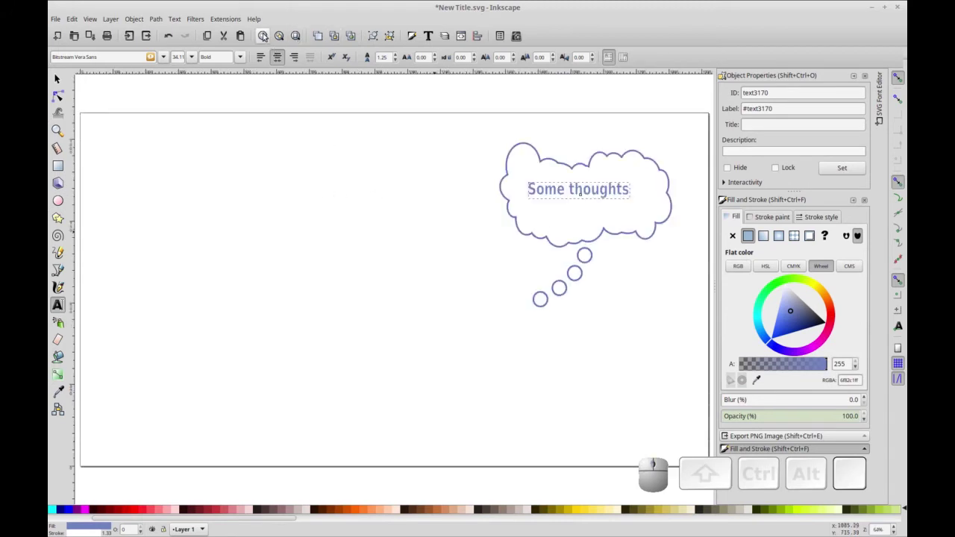
pyautogui.click(608, 189)
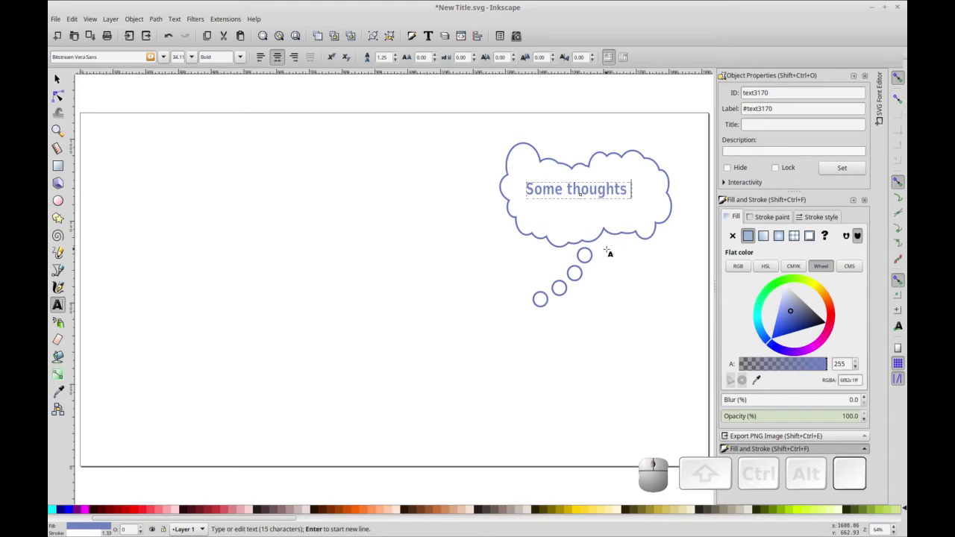
pyautogui.write('in')
pyautogui.press('Return')
pyautogui.write('a bubble.')
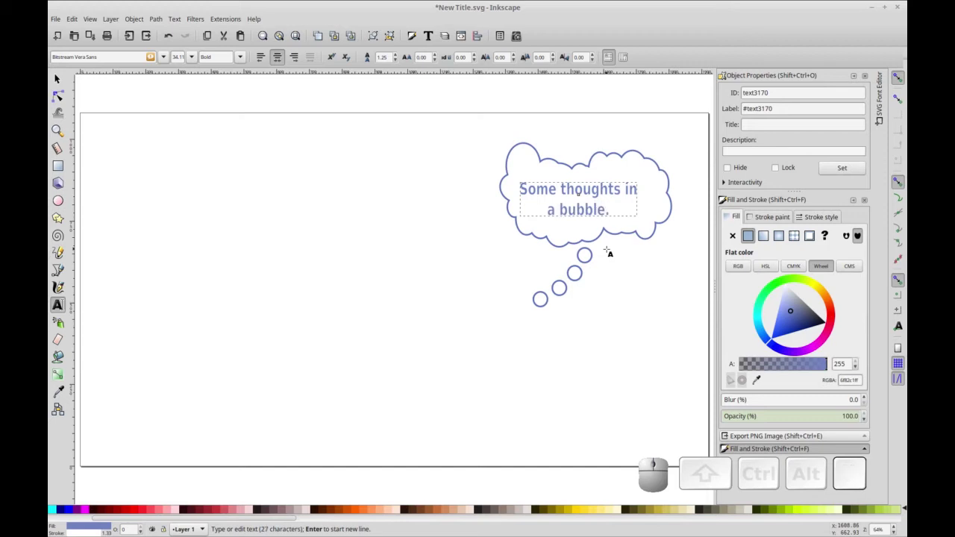
pyautogui.click(89, 35)
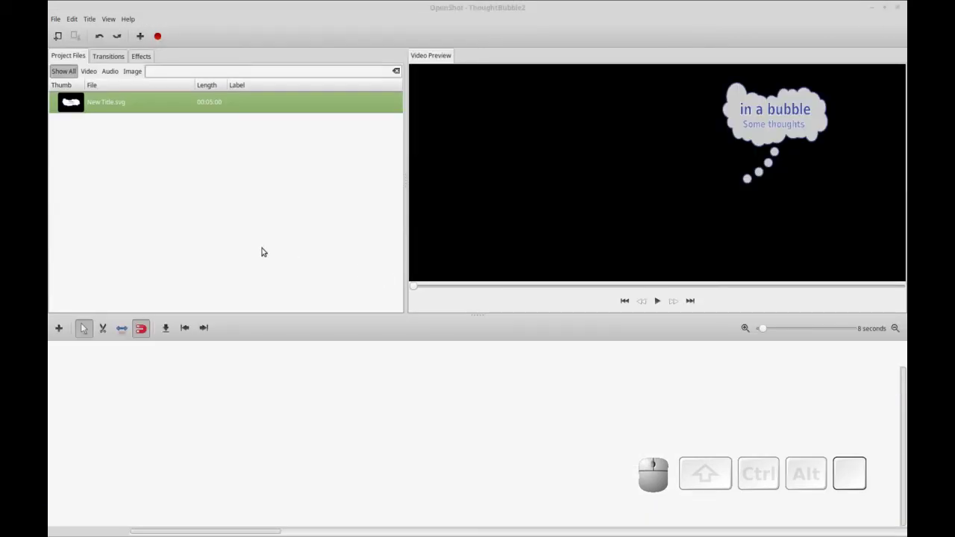
# - Return to OpenShot and play the timeline to check the updated title, pausing after a few seconds
pyautogui.click(260, 253)
pyautogui.click(657, 302)
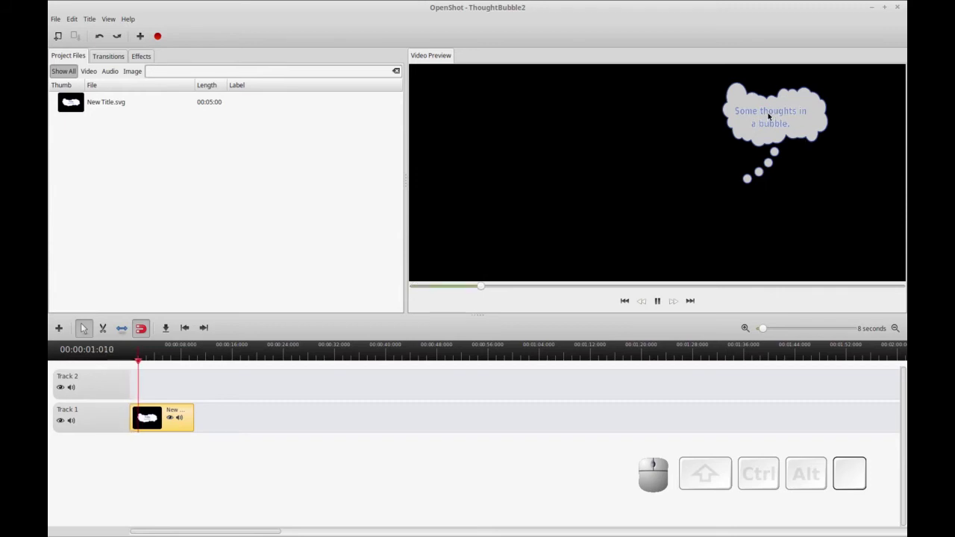
pyautogui.click(656, 301)
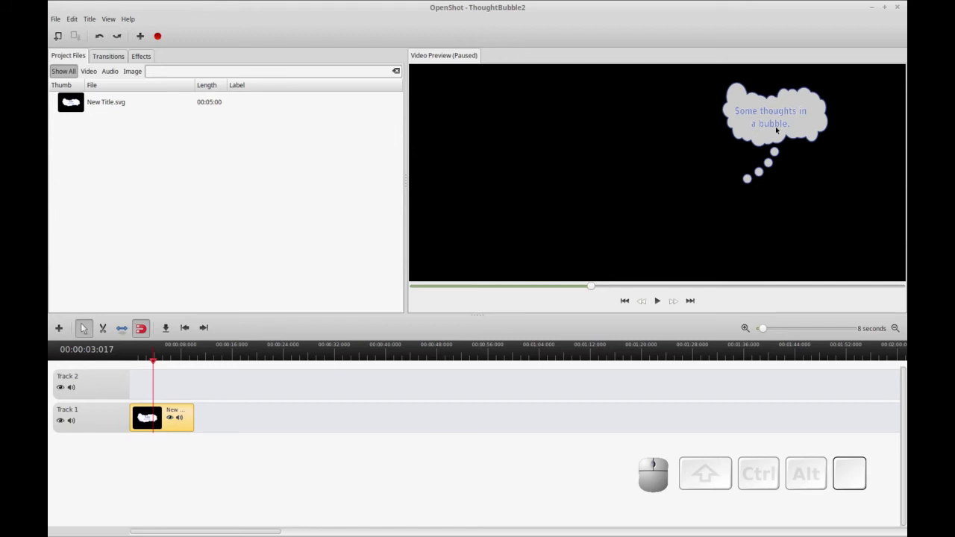
# - Duplicate the New Title clip on Track 1
pyautogui.rightClick(78, 106)
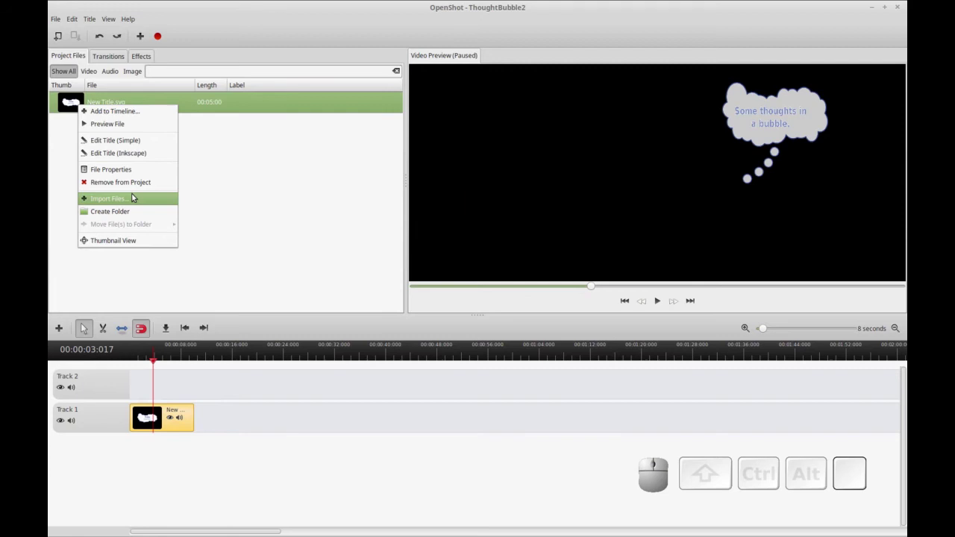
pyautogui.click(157, 389)
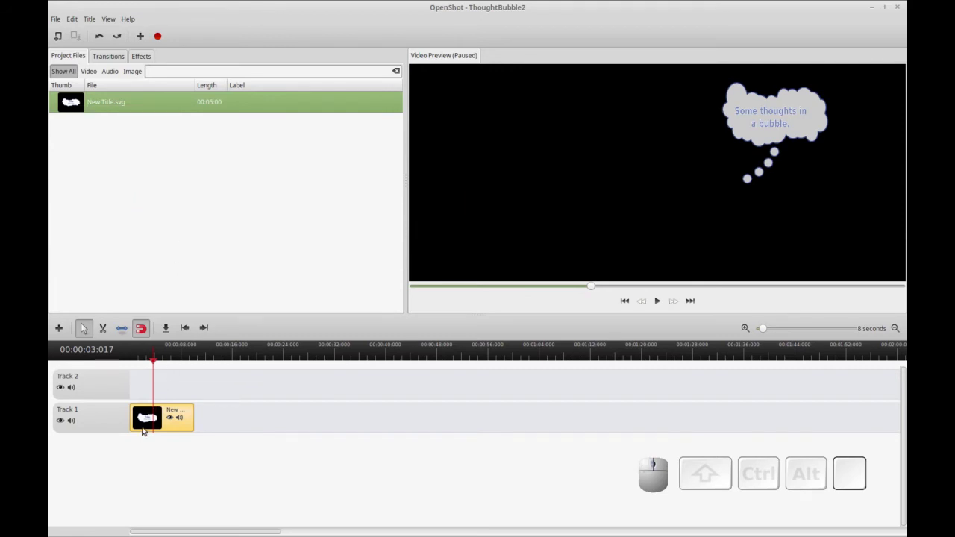
pyautogui.rightClick(142, 412)
pyautogui.click(136, 145)
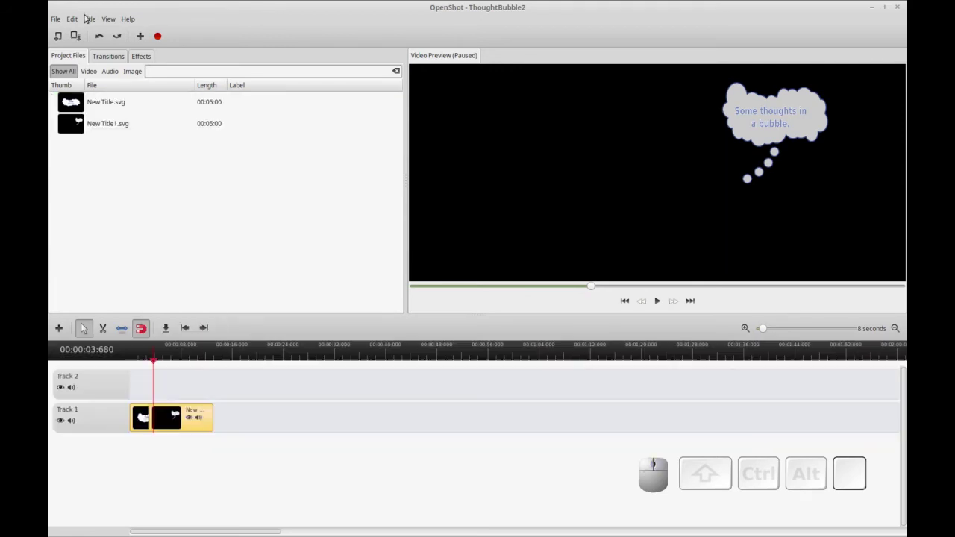
pyautogui.click(72, 18)
pyautogui.click(87, 118)
pyautogui.click(71, 19)
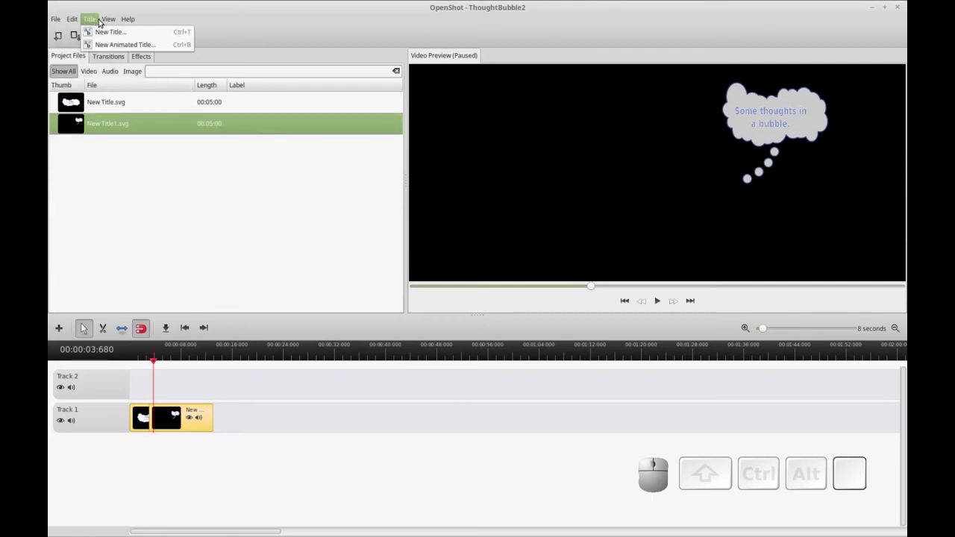
pyautogui.click(149, 240)
# - Place the original title clip on Track 2 and the duplicate at the start of Track 1
pyautogui.moveTo(199, 429); pyautogui.dragTo(321, 396)
pyautogui.moveTo(238, 429); pyautogui.dragTo(185, 407)
pyautogui.moveTo(303, 388); pyautogui.dragTo(215, 388)
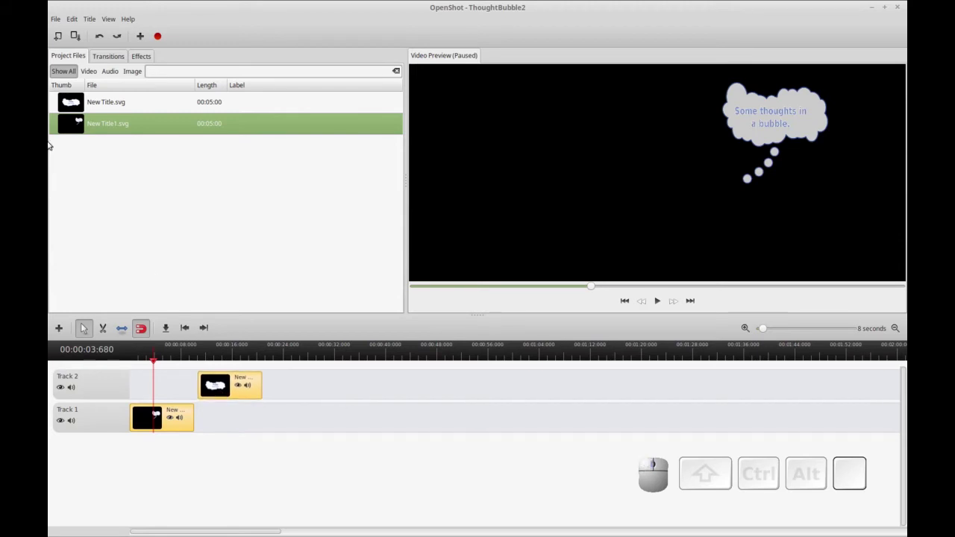
# - Remove New Title.svg from the project
pyautogui.rightClick(69, 109)
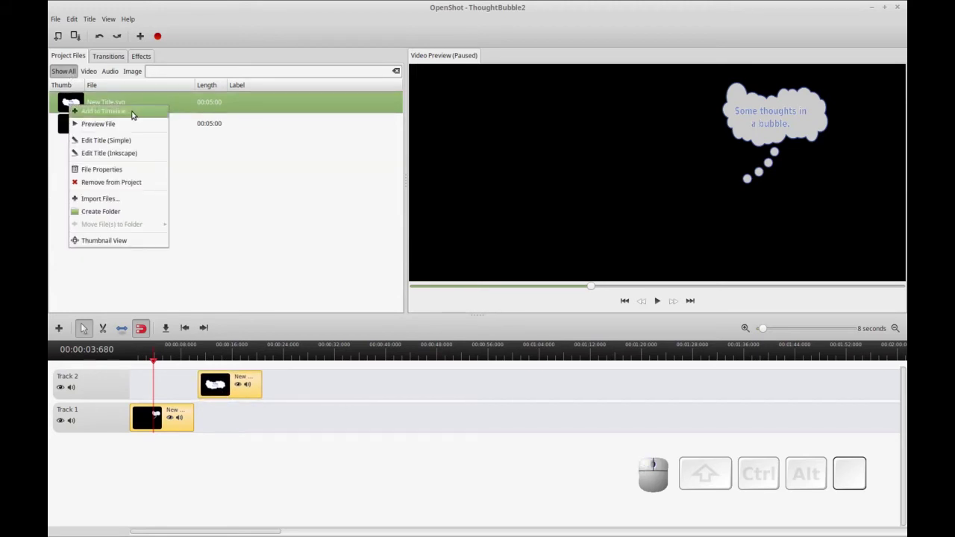
pyautogui.click(131, 181)
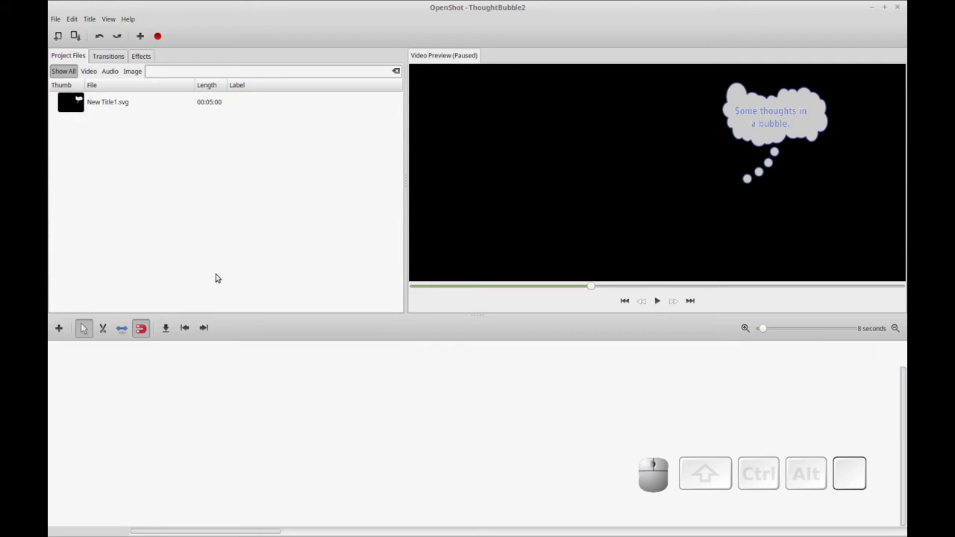
pyautogui.click(140, 36)
pyautogui.click(578, 443)
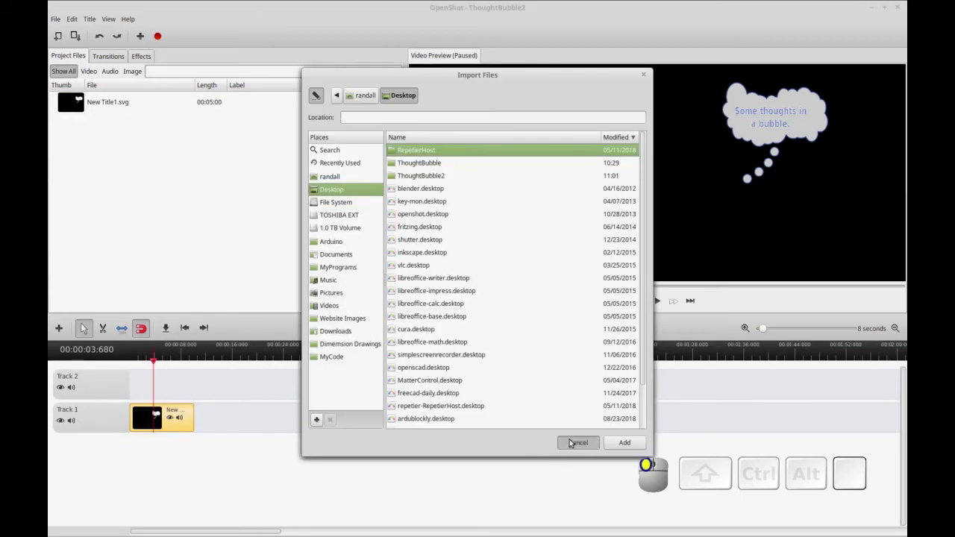
pyautogui.rightClick(77, 112)
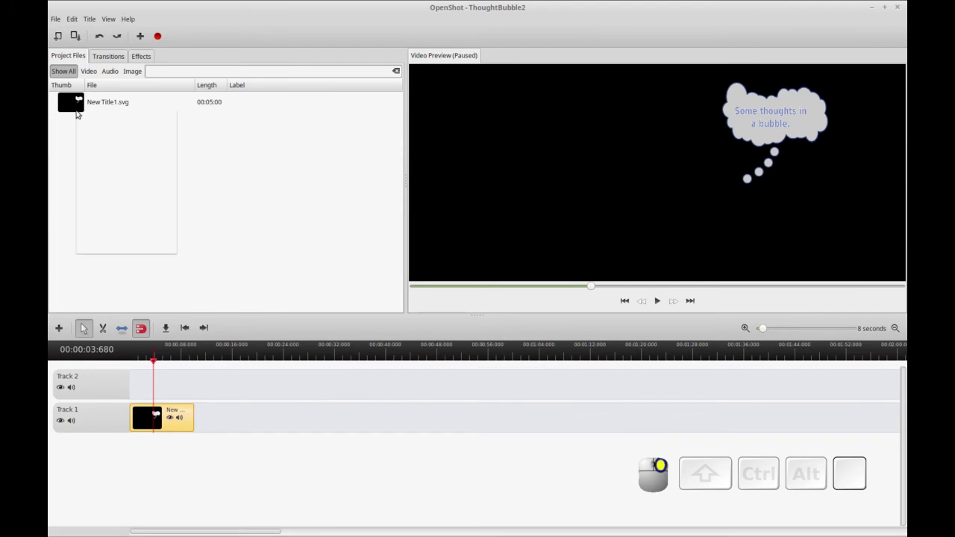
pyautogui.click(232, 177)
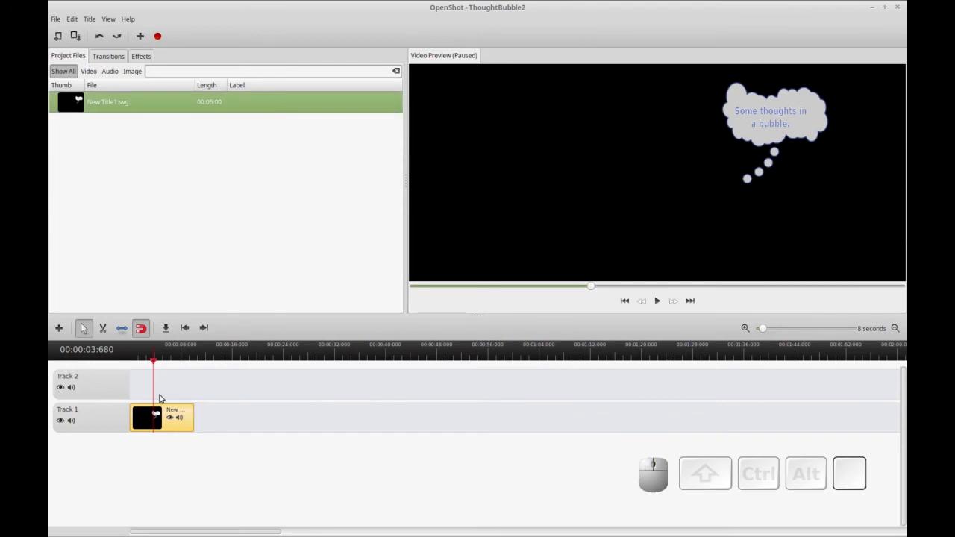
# - Duplicate the remaining title clip on Track 1 and place the copy directly after it
pyautogui.rightClick(169, 415)
pyautogui.click(213, 233)
pyautogui.moveTo(200, 427)
pyautogui.mouseDown()
pyautogui.moveTo(267, 428)
pyautogui.moveTo(218, 427)
pyautogui.mouseUp()
# - Set the first clip's Out point to 2 seconds and move the second clip up against its new end
pyautogui.rightClick(180, 431)
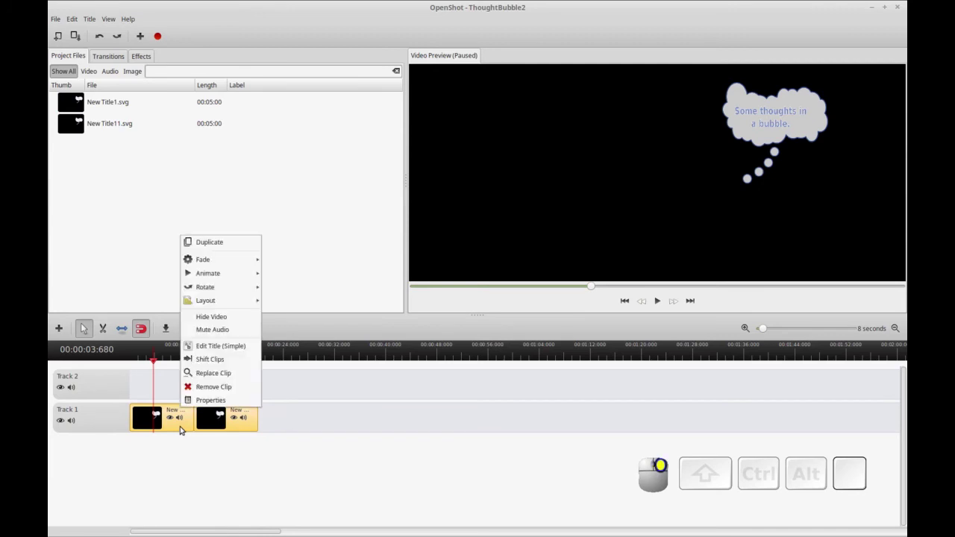
pyautogui.click(212, 401)
pyautogui.click(463, 179)
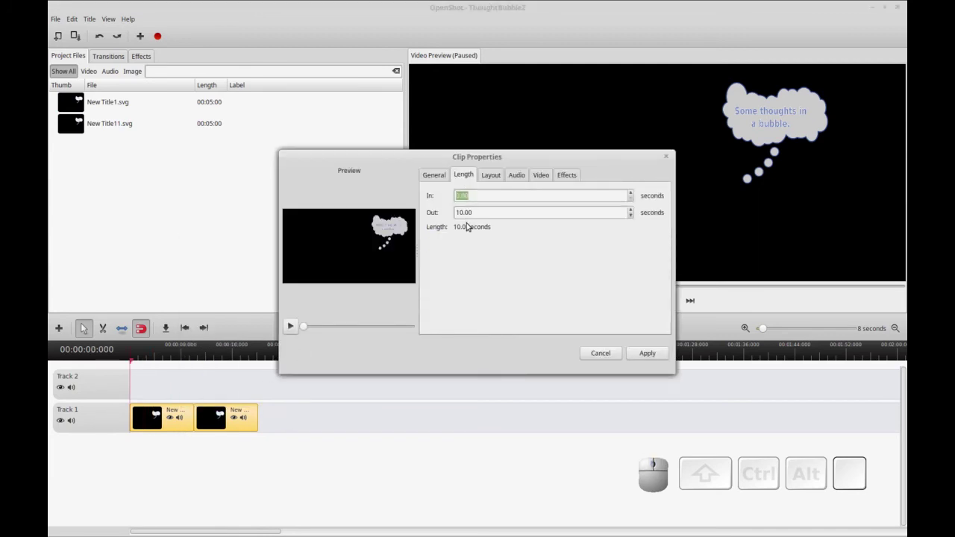
pyautogui.doubleClick(460, 213)
pyautogui.write('2')
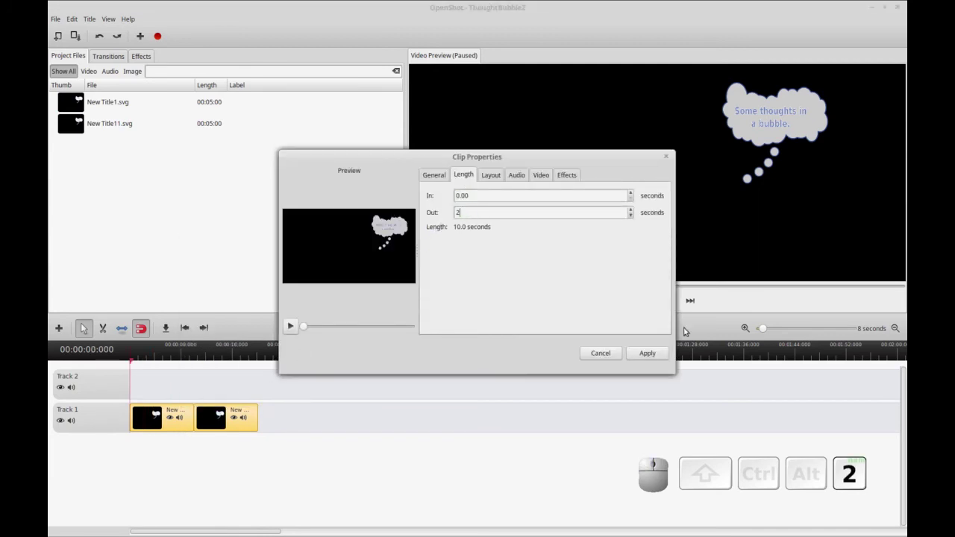
pyautogui.click(649, 353)
pyautogui.moveTo(236, 427); pyautogui.dragTo(187, 427)
# - Add the Distort effect to the short first clip and apply its clip properties
pyautogui.rightClick(136, 426)
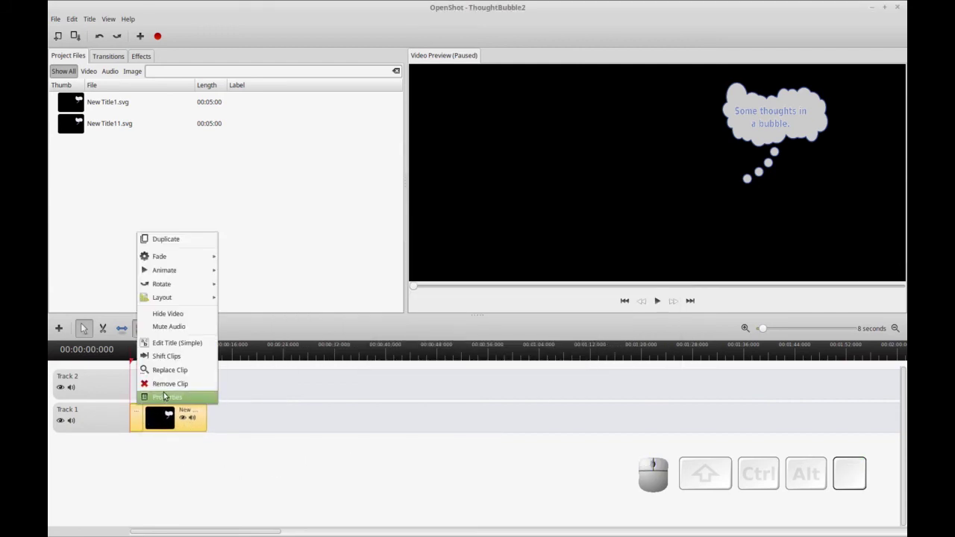
pyautogui.click(165, 396)
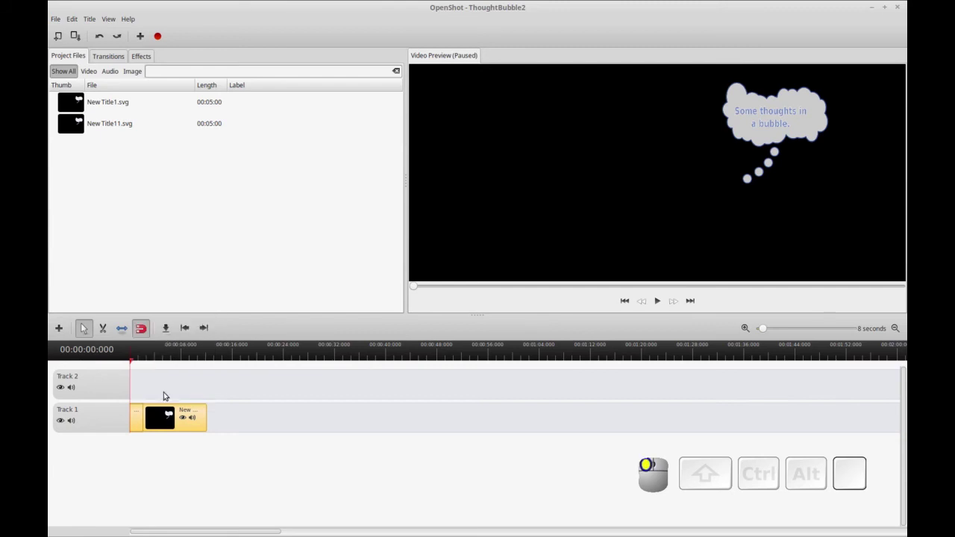
pyautogui.click(567, 177)
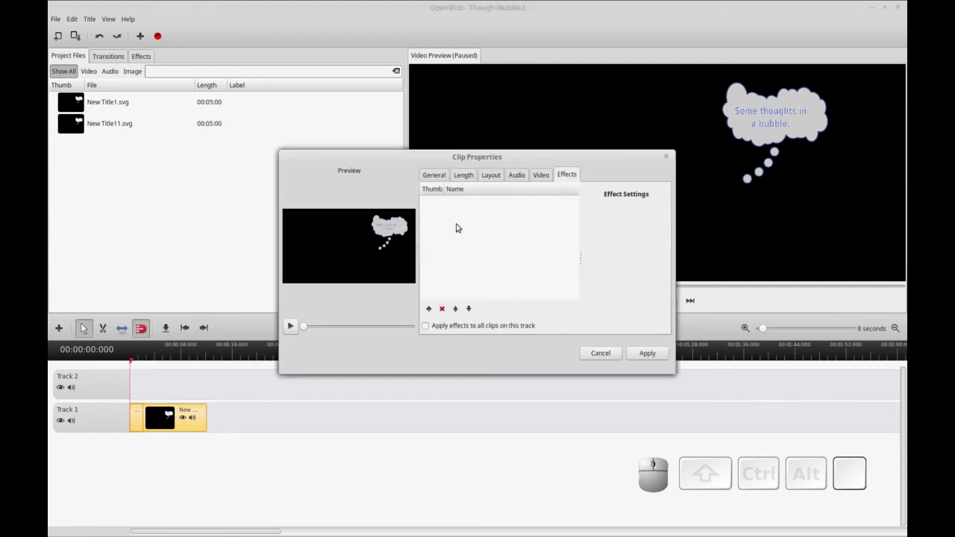
pyautogui.click(428, 308)
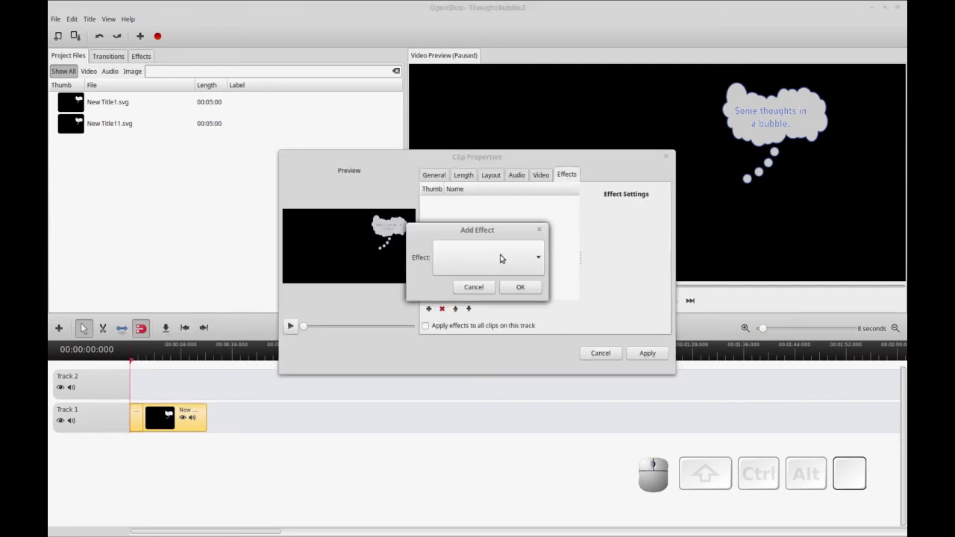
pyautogui.click(539, 257)
pyautogui.scroll(-3, 503, 428)
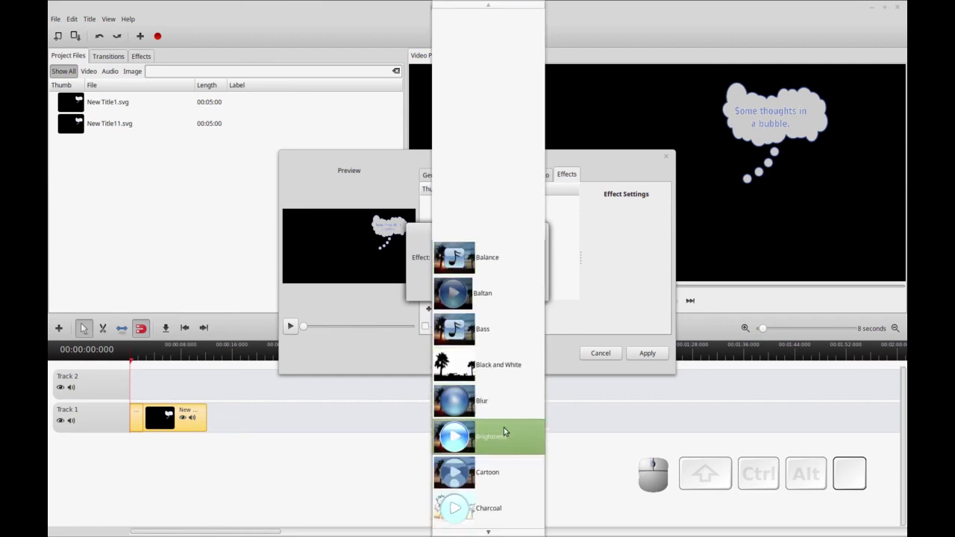
pyautogui.scroll(-5, 504, 433)
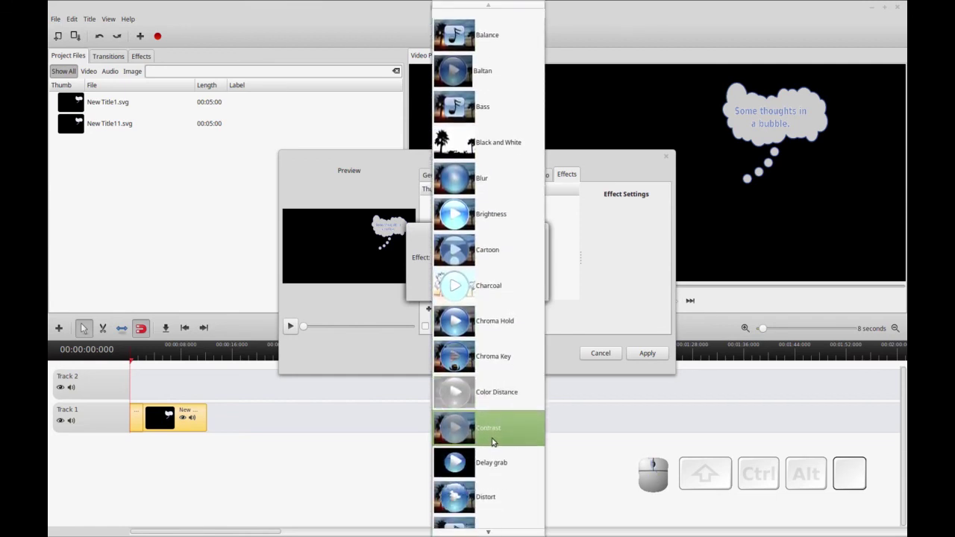
pyautogui.click(460, 478)
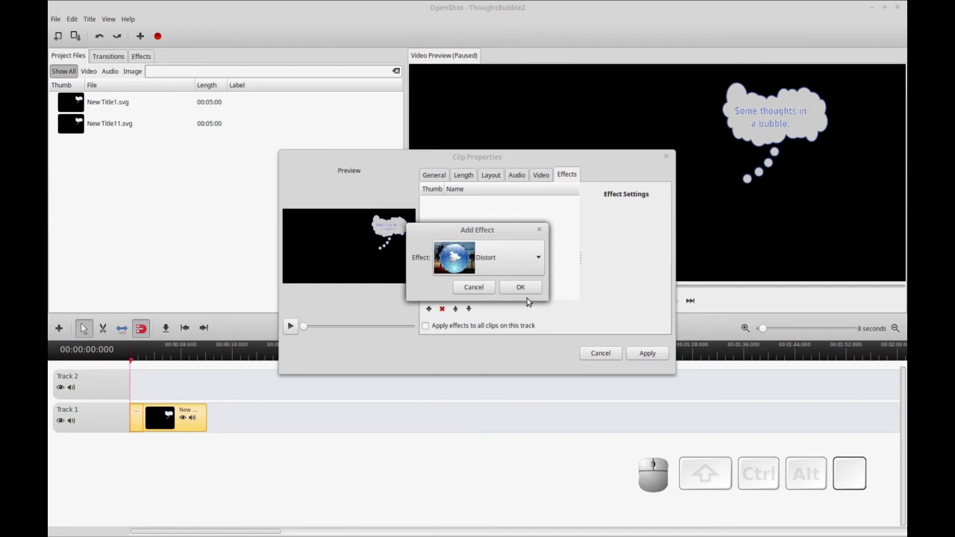
pyautogui.click(522, 290)
pyautogui.click(645, 354)
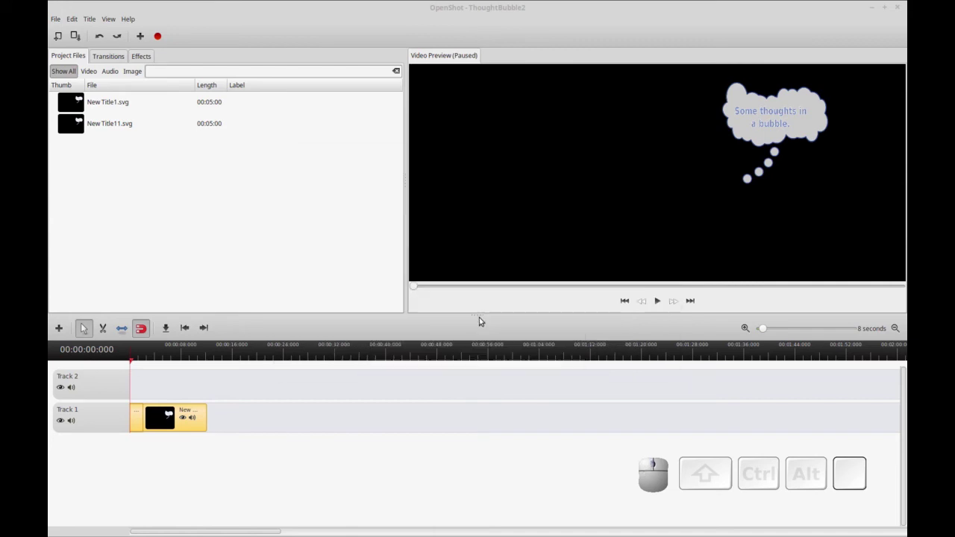
# - Play the timeline to preview the Distort effect on the first title clip
pyautogui.click(657, 300)
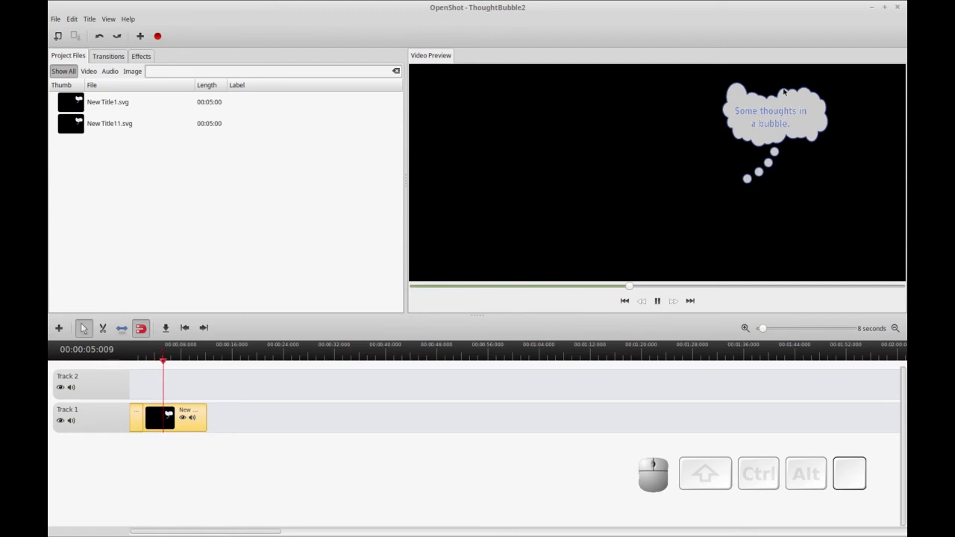
pyautogui.click(659, 302)
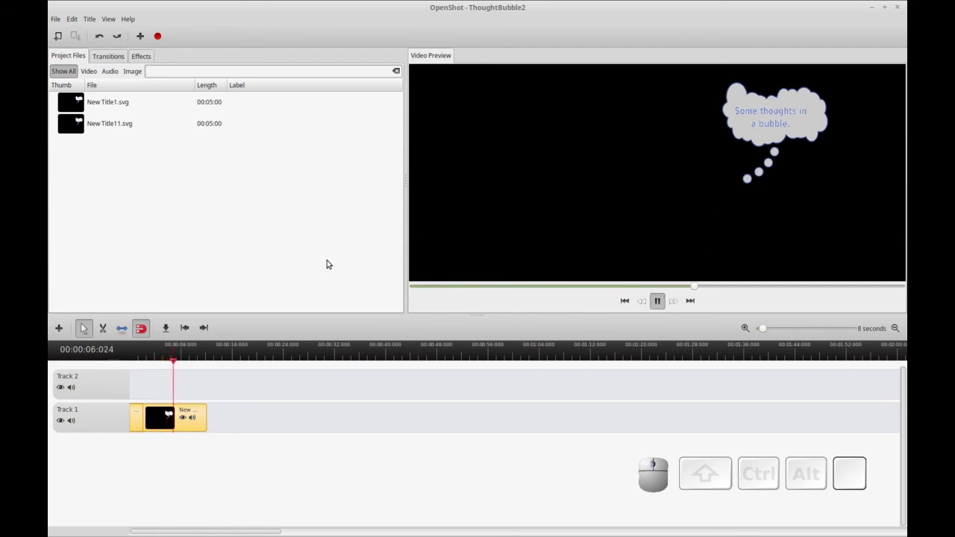